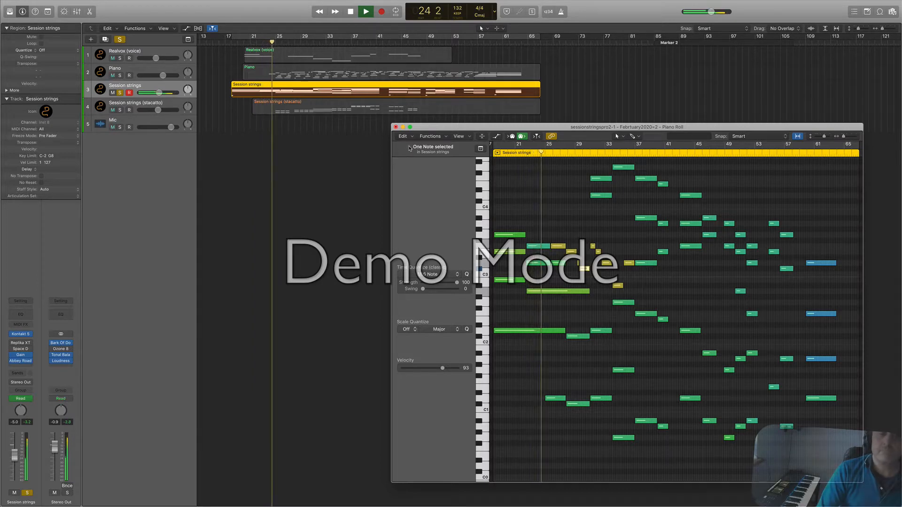
- With playback stopped, open the Session strings track's Kontakt 5 instrument and arrange its window beside the piano roll
key("space")
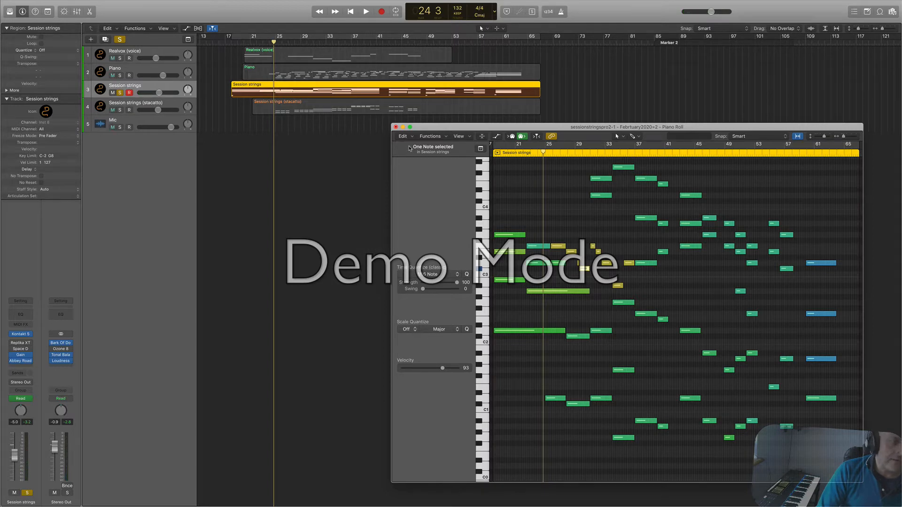
left_click(20, 334)
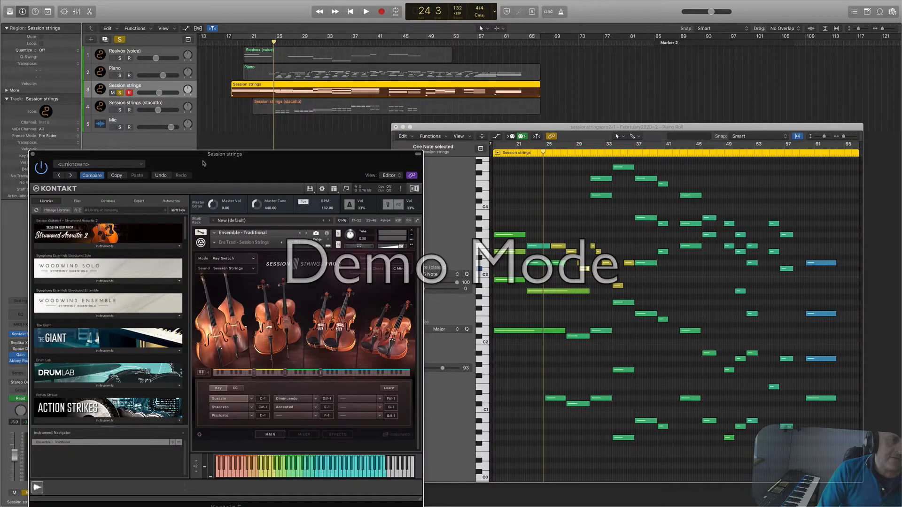
left_click_drag(201, 162, 260, 141)
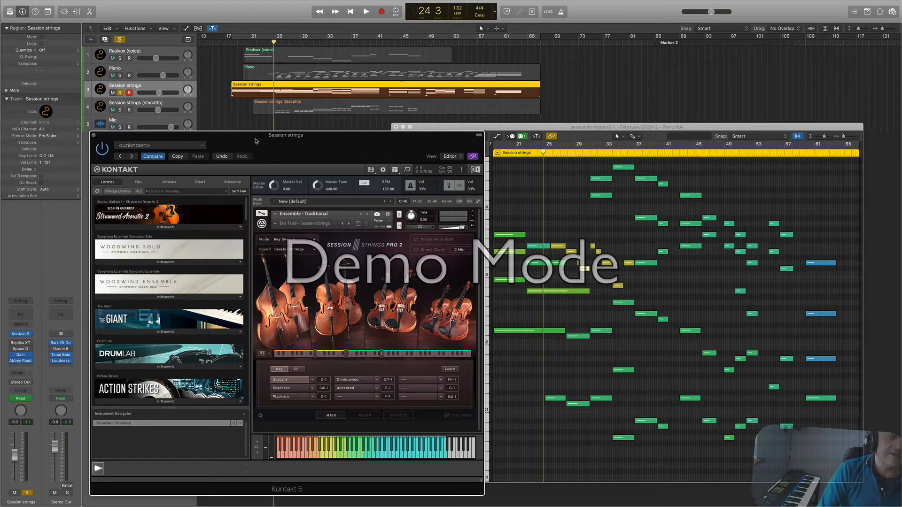
left_click_drag(256, 140, 259, 141)
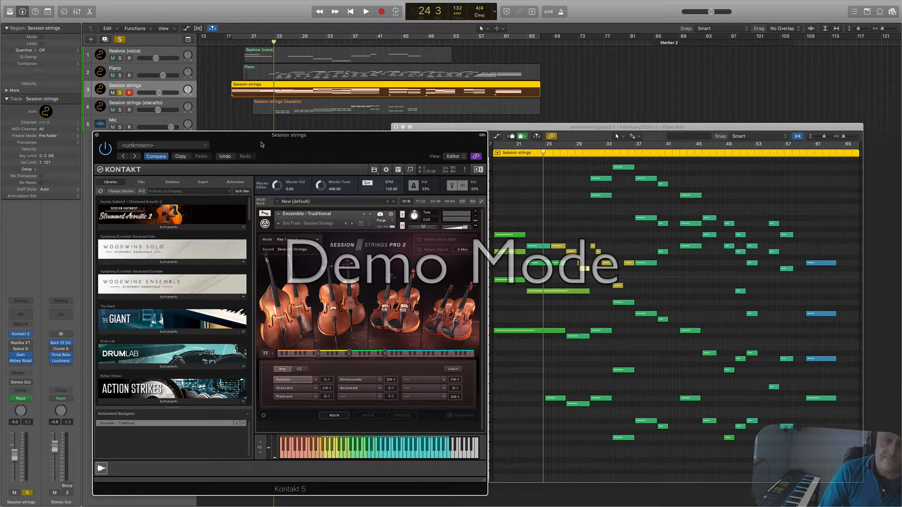
left_click_drag(528, 128, 551, 129)
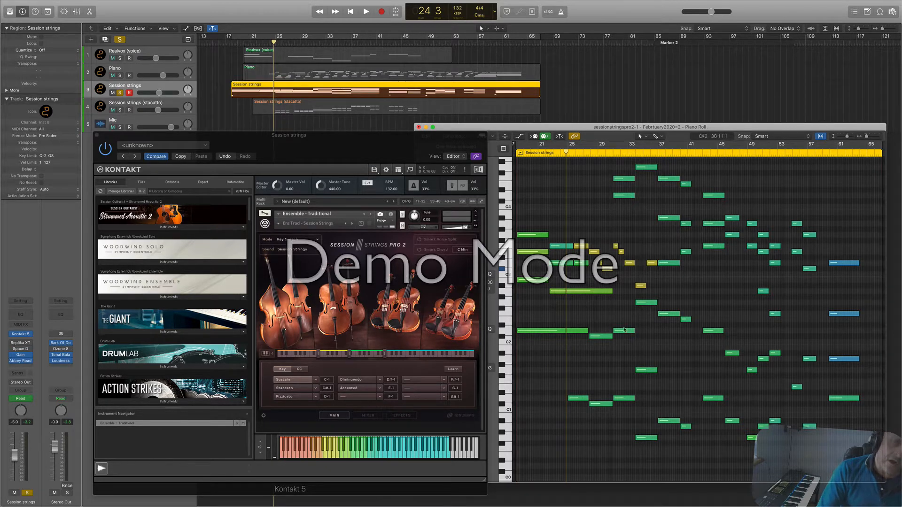
scroll(630, 328, "up", 1)
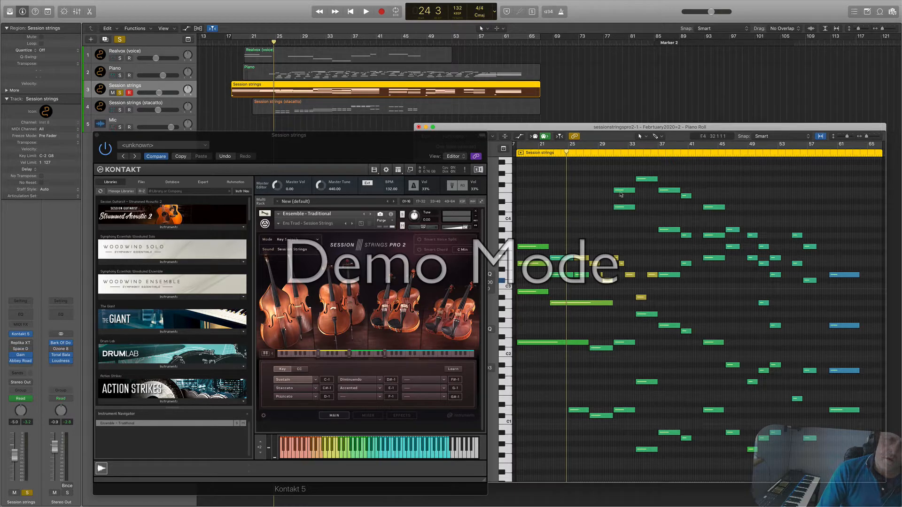
mouse_move(621, 194)
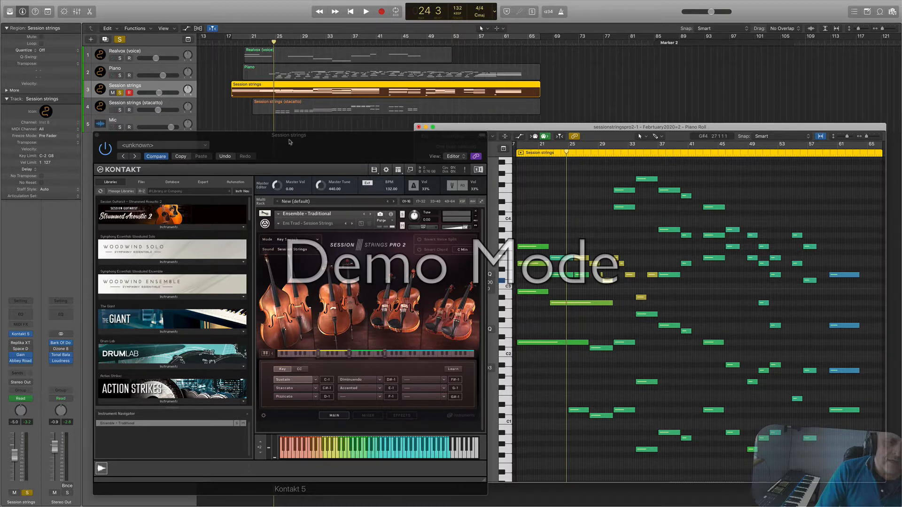
- Find Session Strings Pro 2 in the Kontakt library browser and expand its list of instruments
left_click(292, 239)
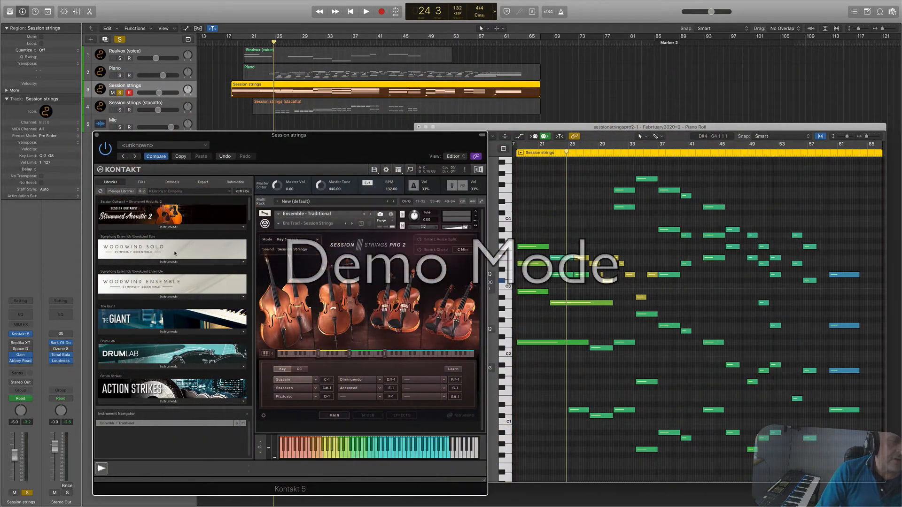
scroll(175, 253, "down", 20)
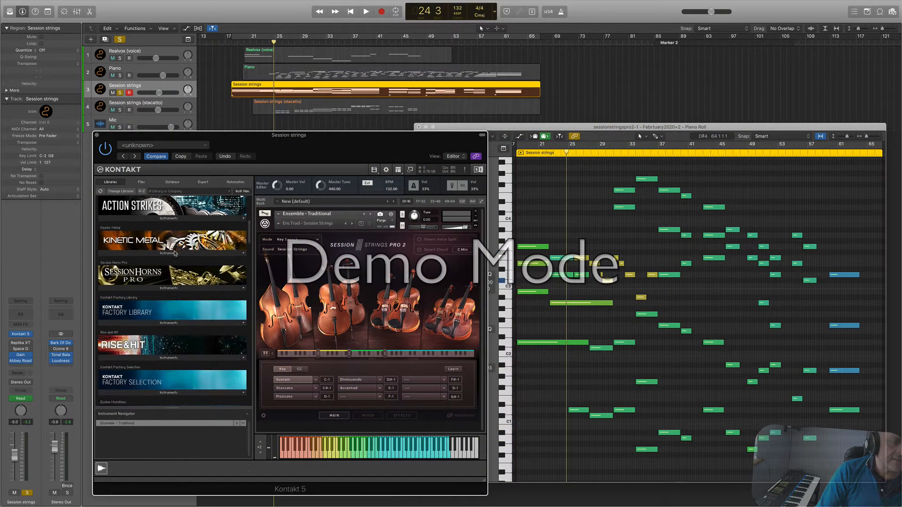
scroll(175, 254, "down", 20)
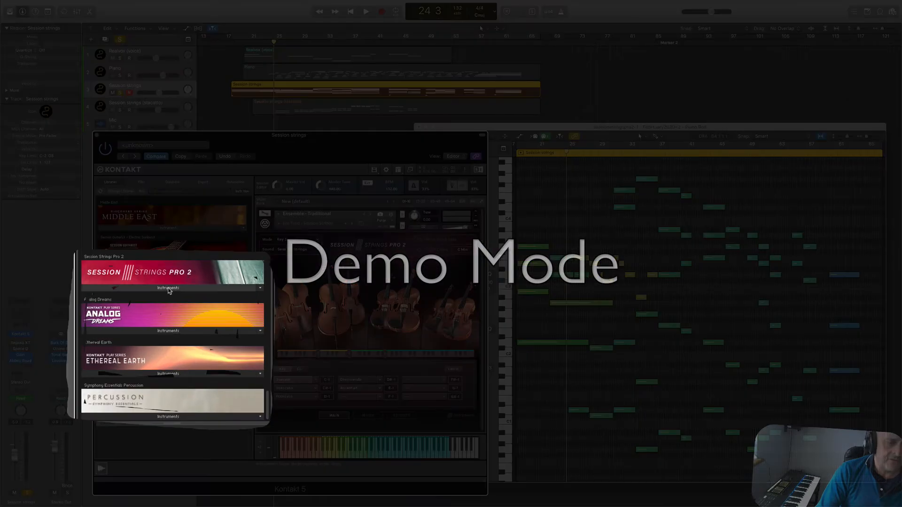
left_click(169, 289)
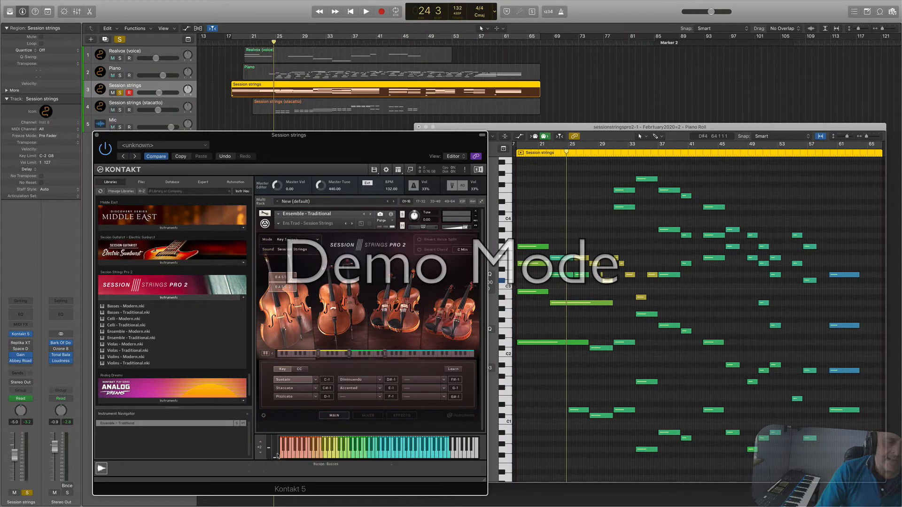
- Audition low bass notes on the Kontakt keyboard, and toggle the Cello 2 section off and back on
left_click(316, 456)
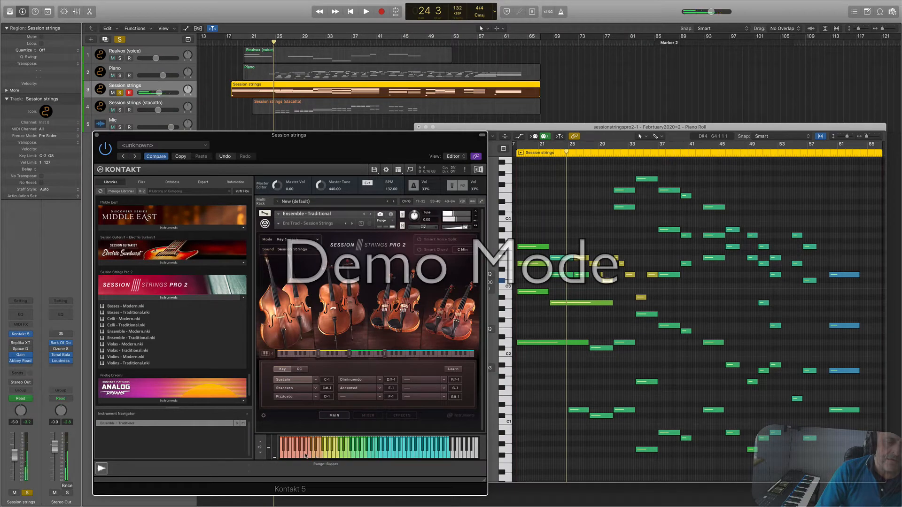
left_click(305, 456)
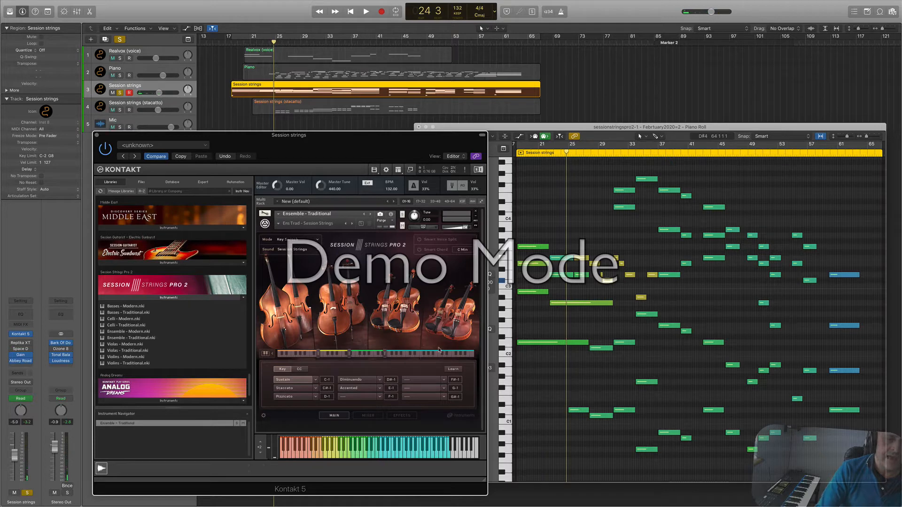
mouse_move(346, 288)
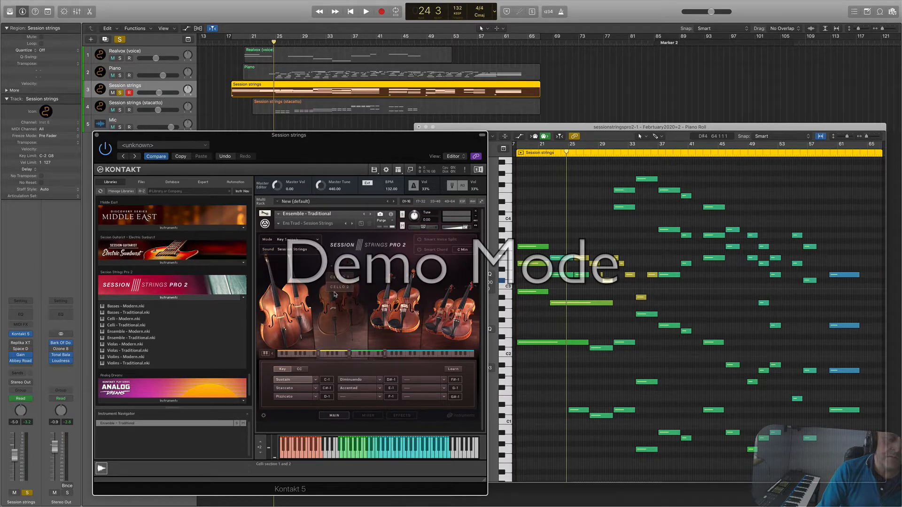
left_click(337, 289)
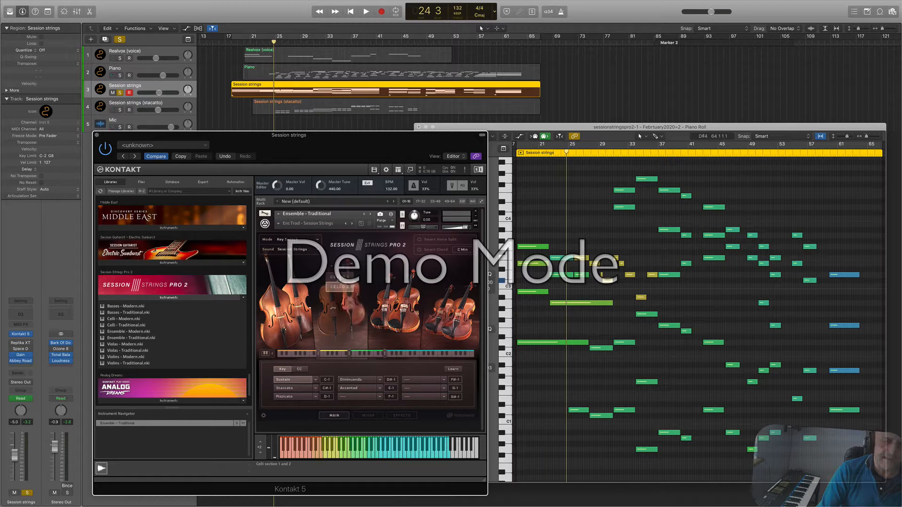
left_click(337, 279)
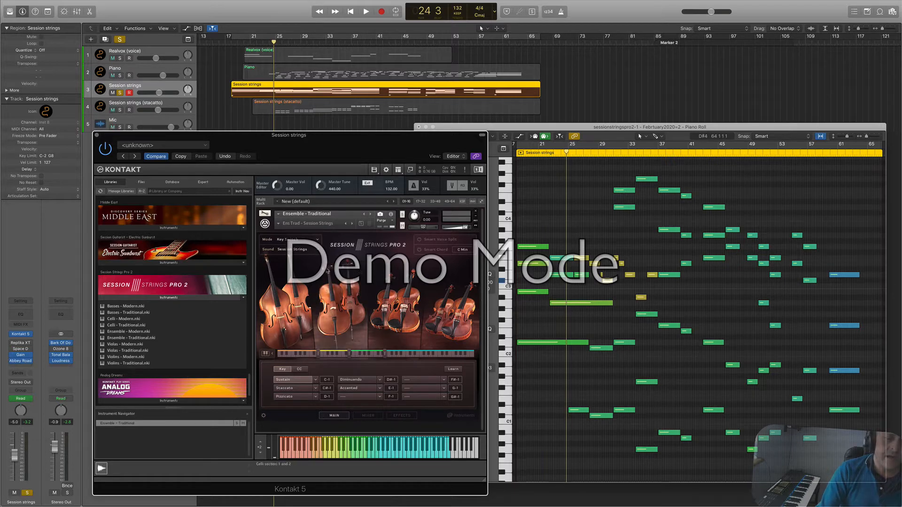
- Choose the Key Switch play mode in Kontakt and inspect the red keyswitch notes around C-1 in the piano roll
left_click(292, 240)
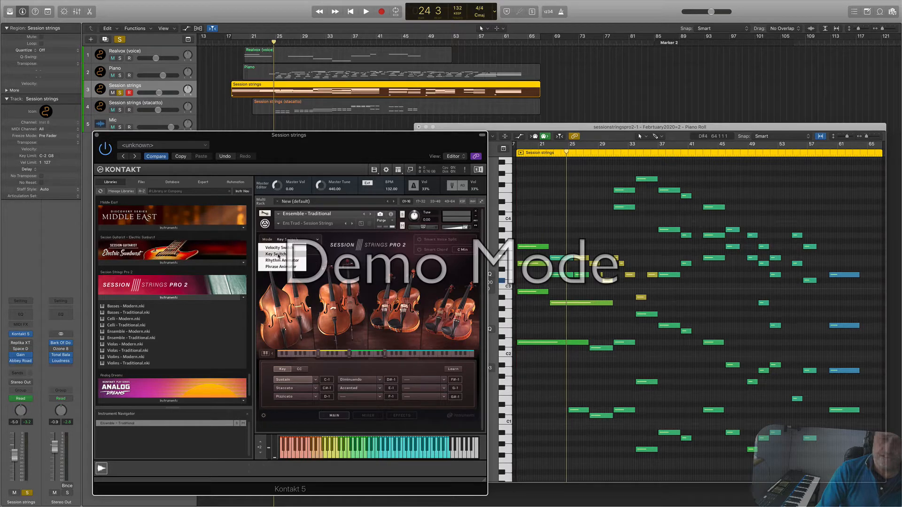
left_click(279, 255)
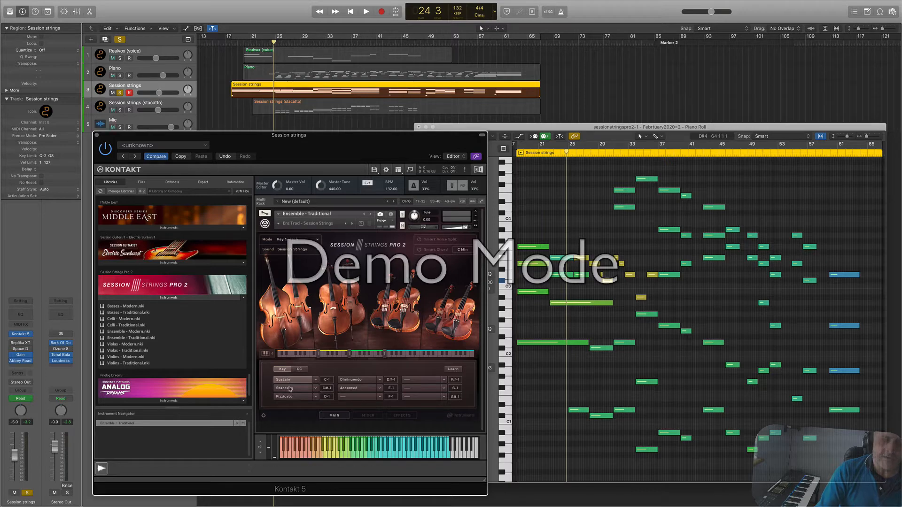
scroll(640, 374, "down", 5)
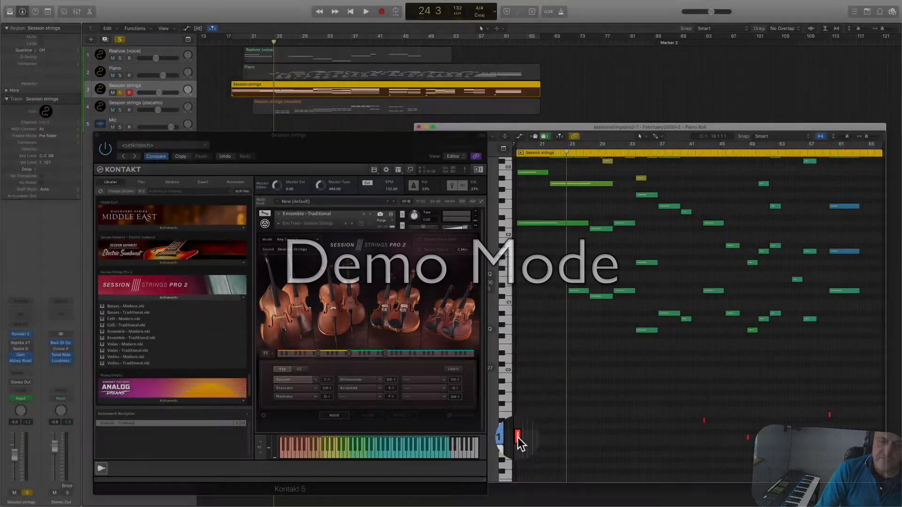
left_click(517, 438)
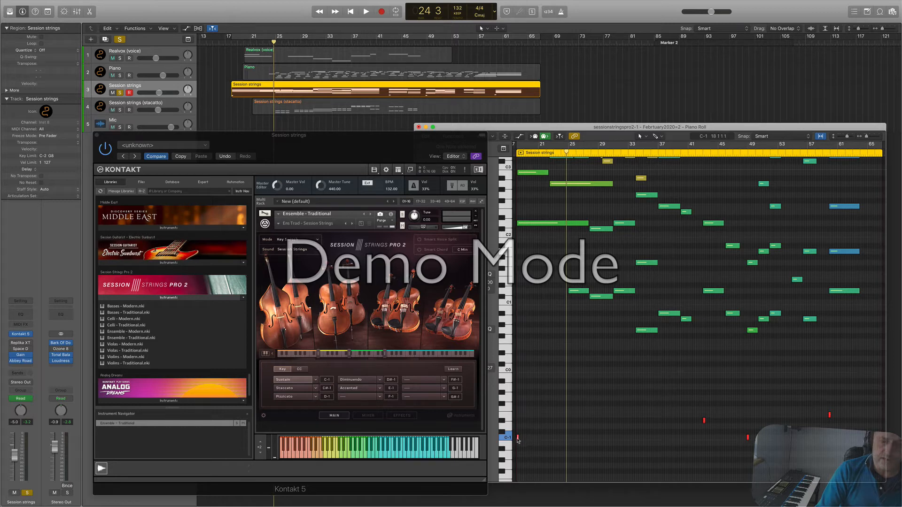
mouse_move(518, 442)
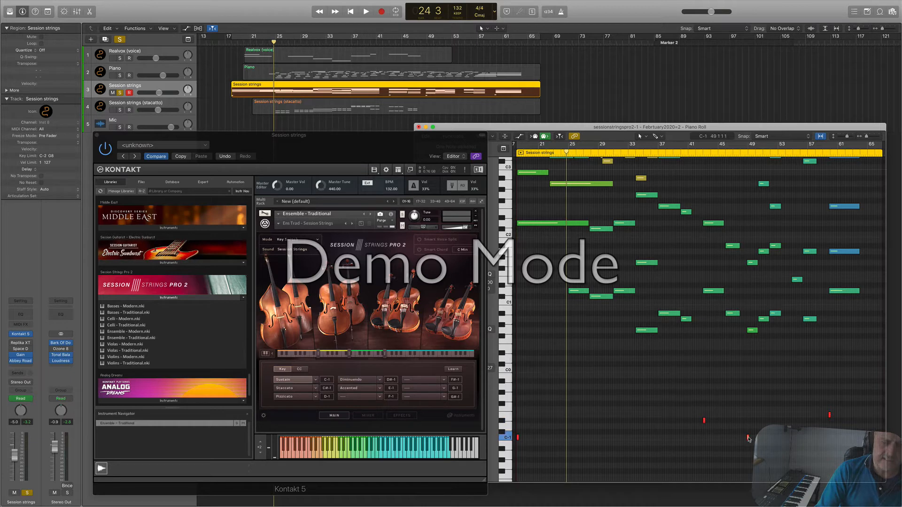
left_click(830, 416)
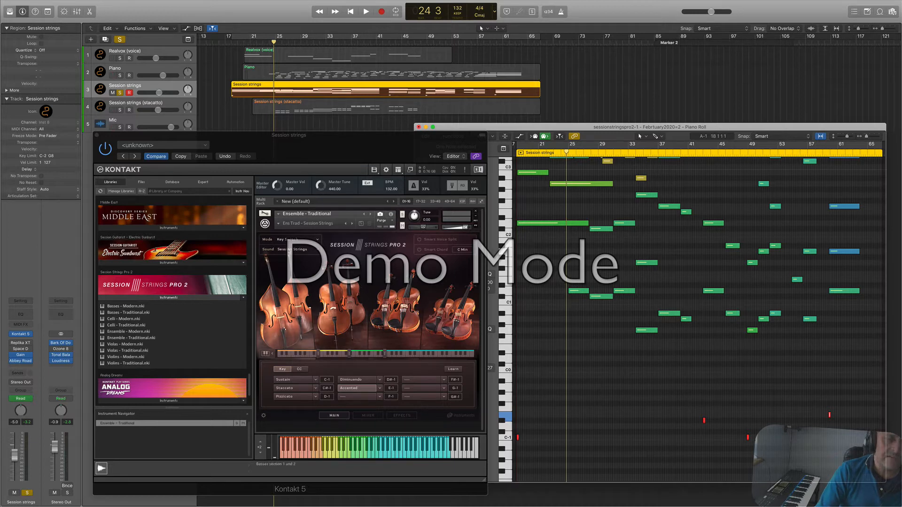
- Preview the Velocity Switch, Rhythm Animator and Phrase Animator play modes, and return to Velocity Switch
left_click(292, 240)
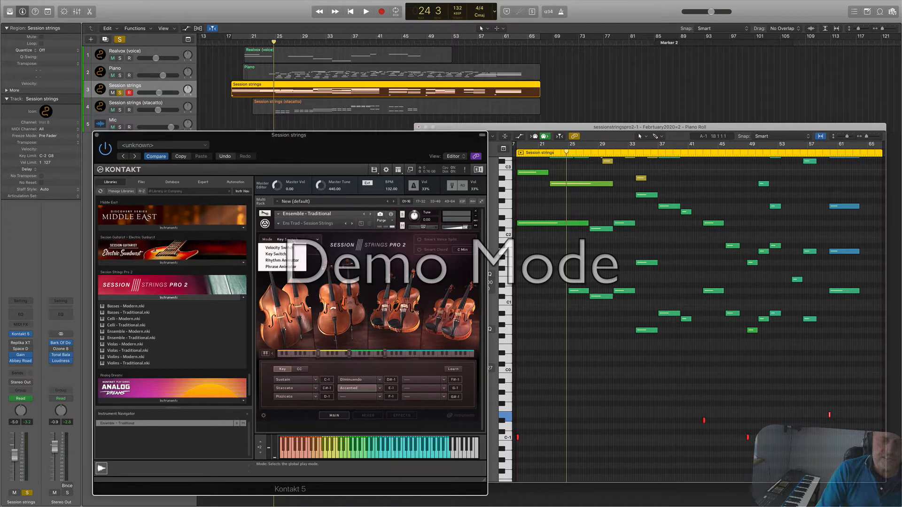
left_click(281, 248)
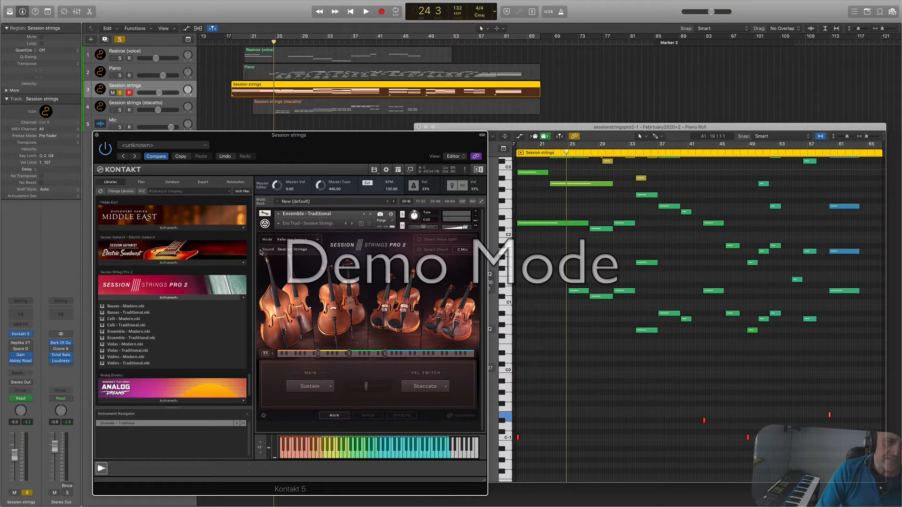
left_click(294, 240)
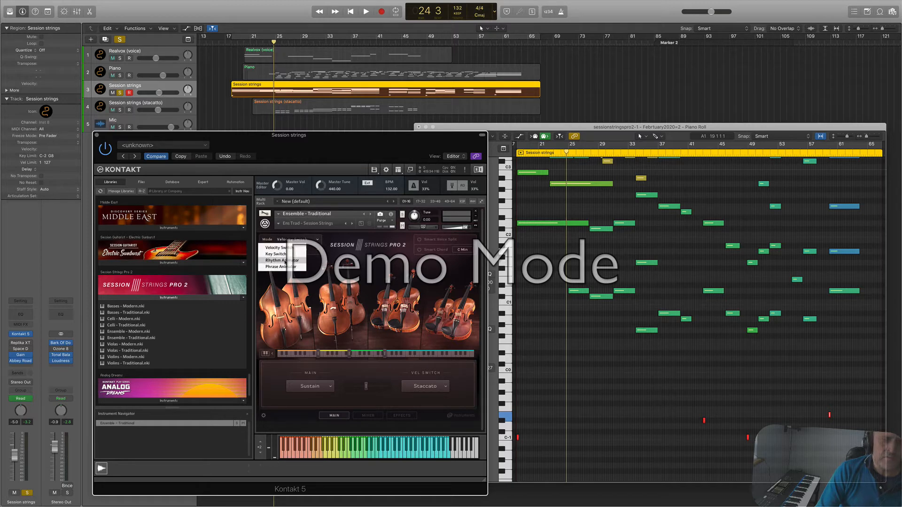
left_click(283, 261)
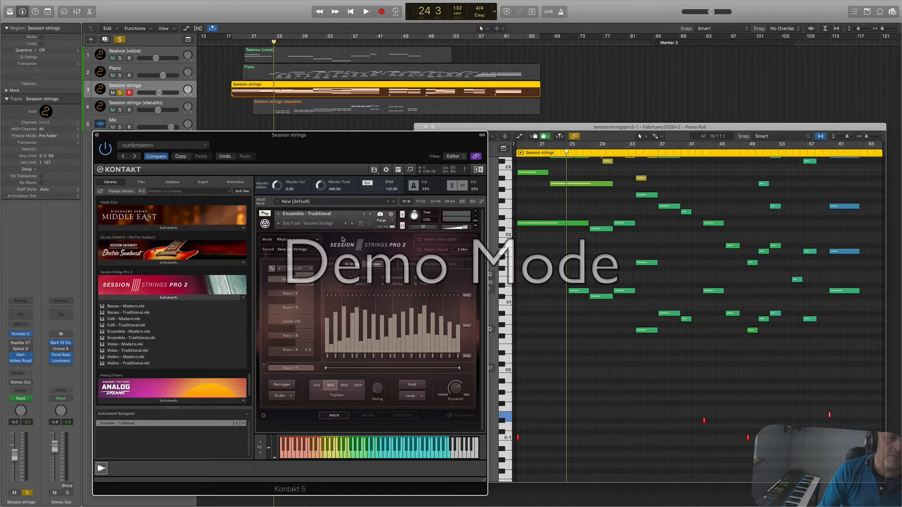
left_click(293, 240)
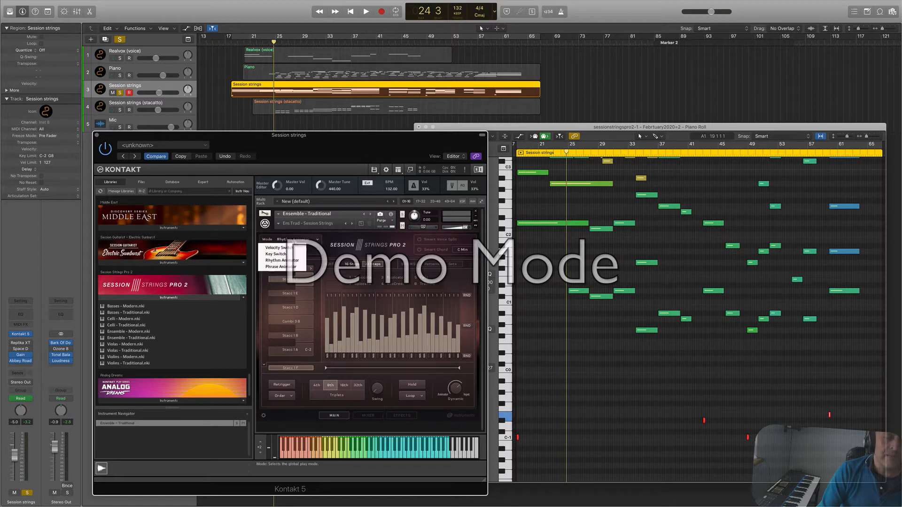
left_click(281, 267)
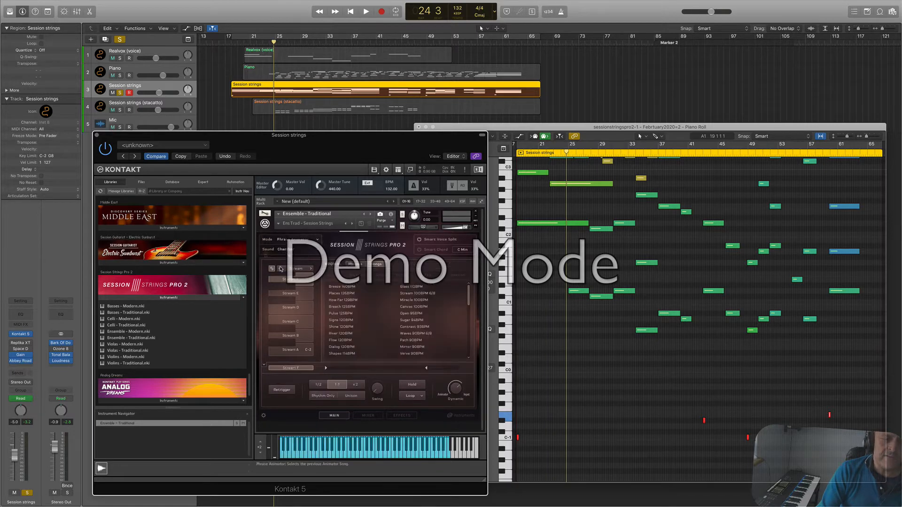
left_click(296, 239)
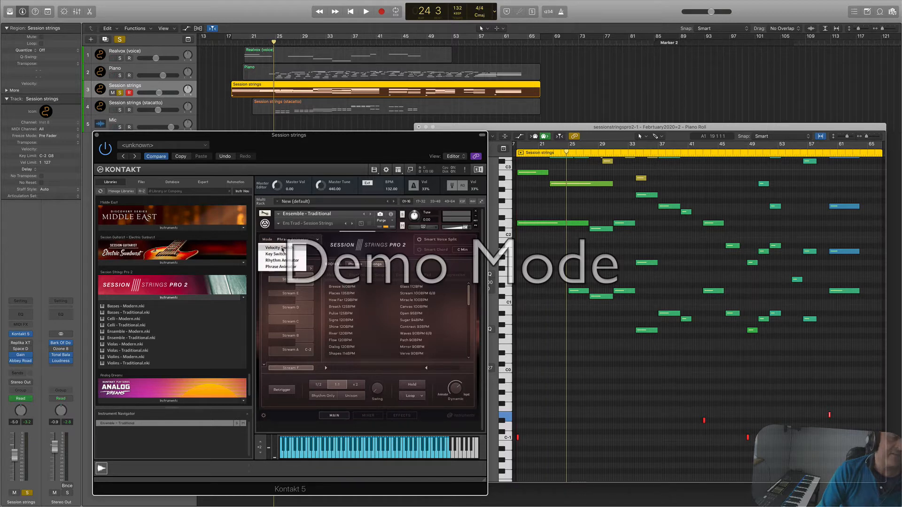
left_click(283, 248)
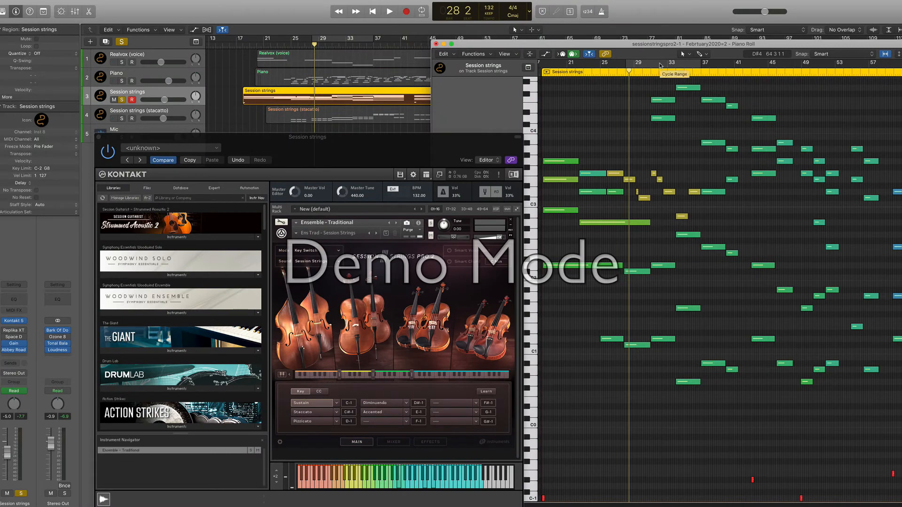
- Turn on the cycle range around bars 28 to 36 and play the soloed Session strings part through it
left_click(659, 63)
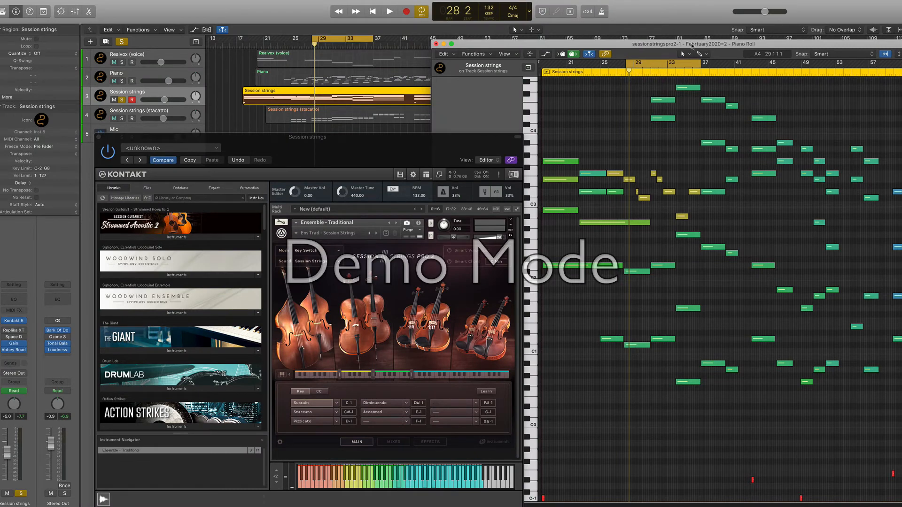
key("space")
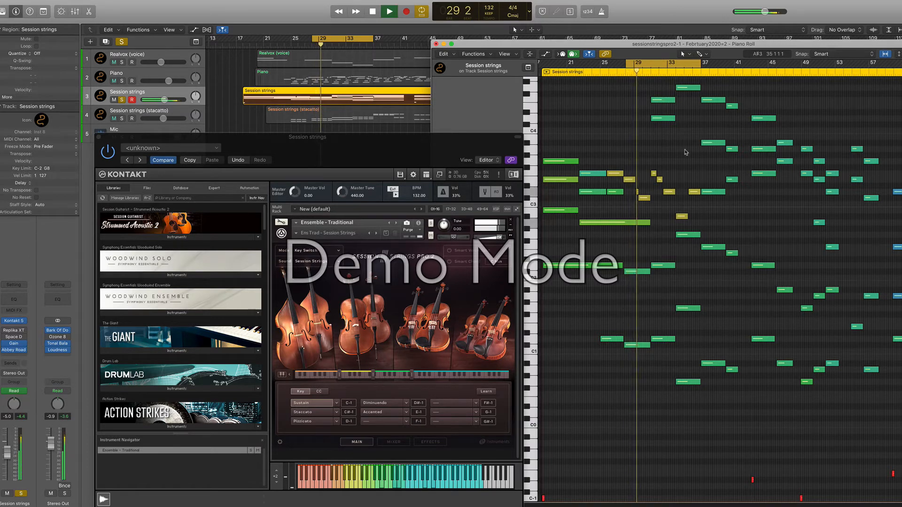
scroll(687, 165, "down", 1)
scroll(687, 166, "up", 1)
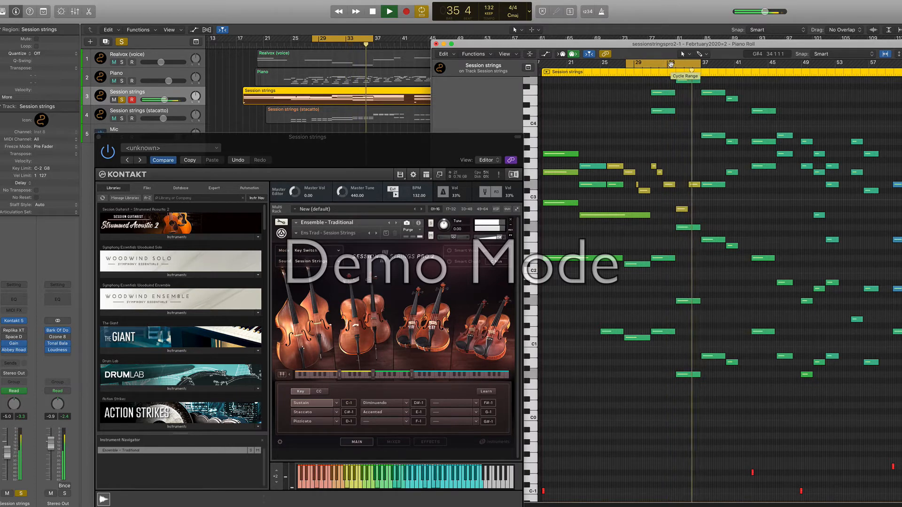
key("space")
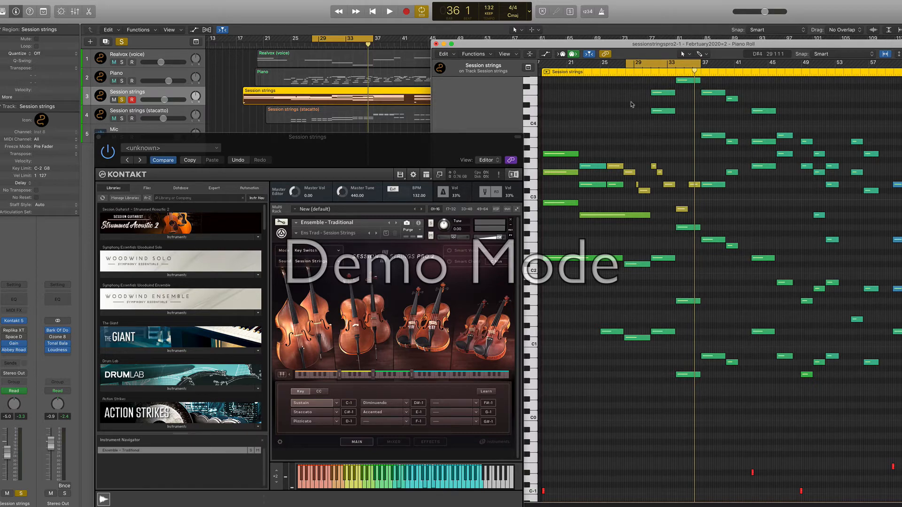
- Select the yellow F3 note between bars 25 and 27 in the piano roll
left_click(617, 167)
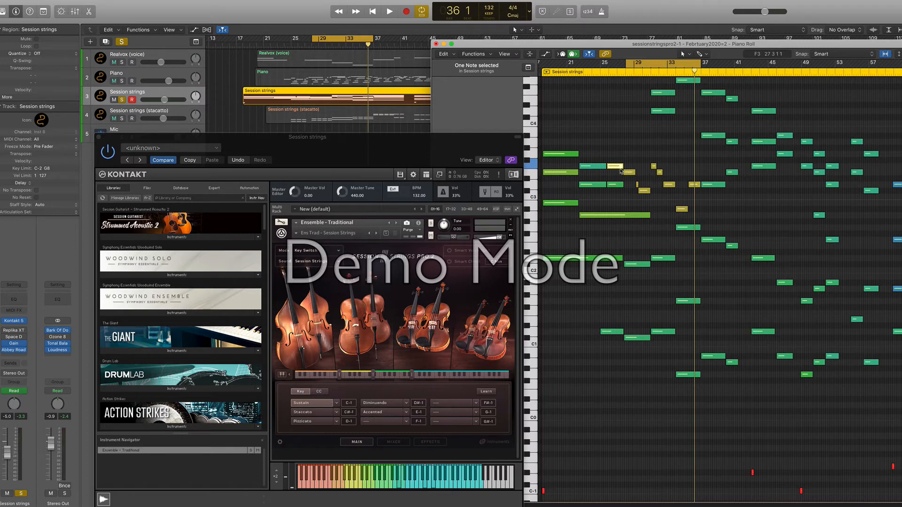
- Move the Kontakt window clear of the piano roll and audition single held notes between bars 22 and 30
left_click(628, 160)
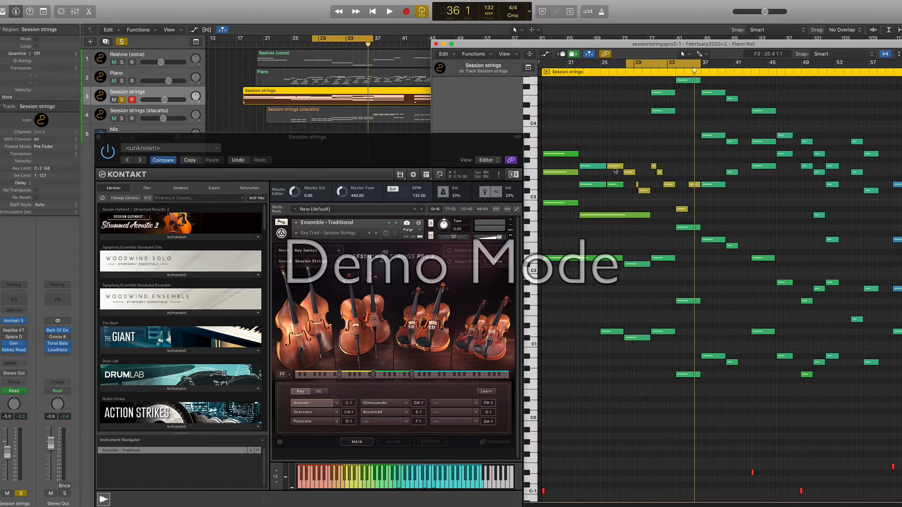
mouse_move(614, 170)
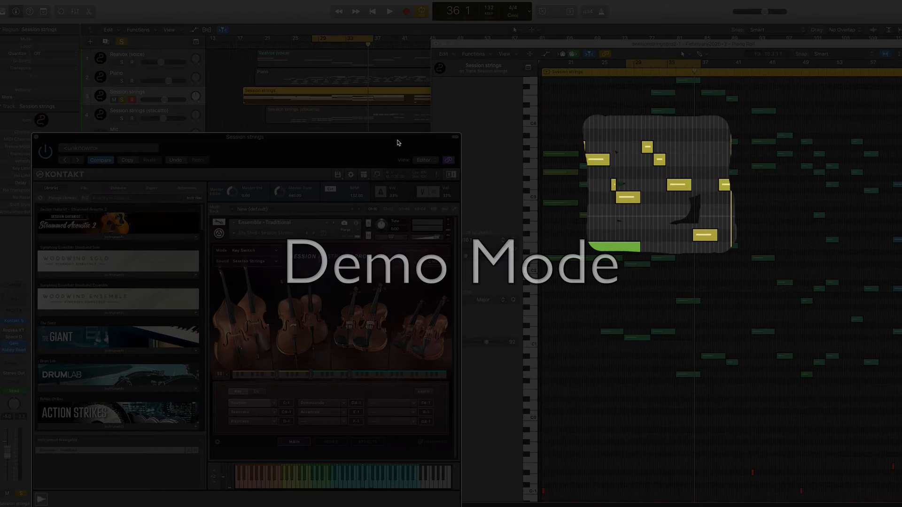
left_click_drag(460, 142, 393, 141)
left_click(598, 167)
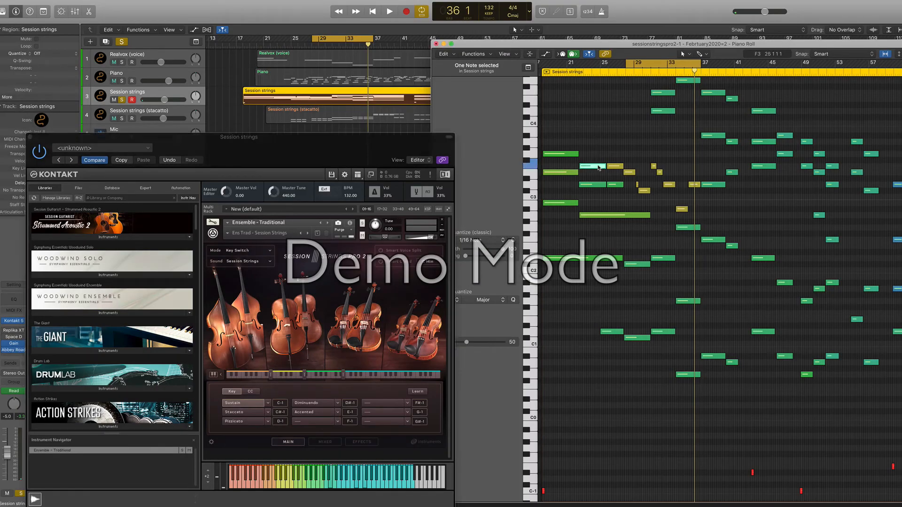
left_click(598, 167)
left_click_drag(591, 187, 591, 188)
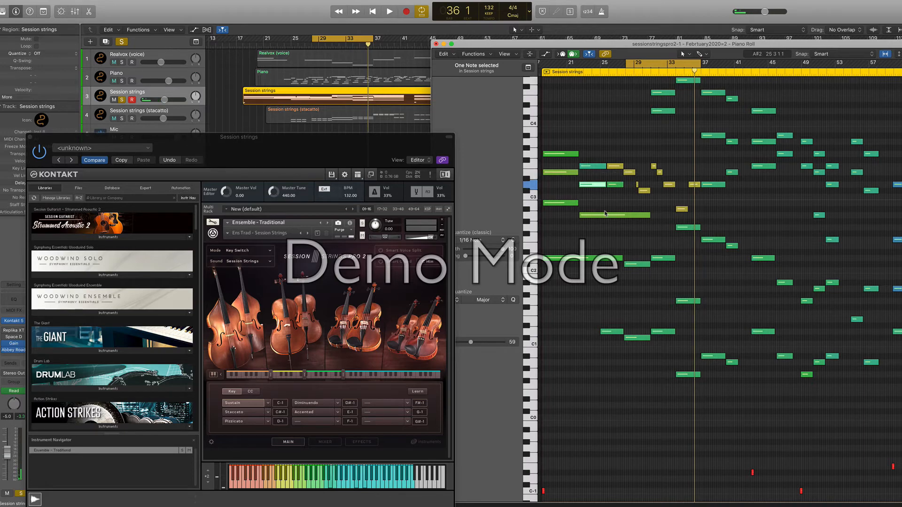
left_click(608, 216)
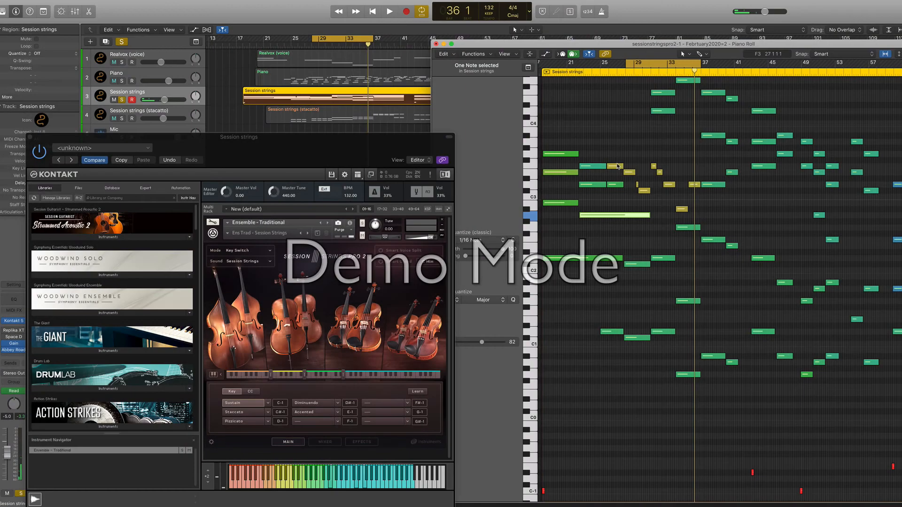
left_click(612, 202)
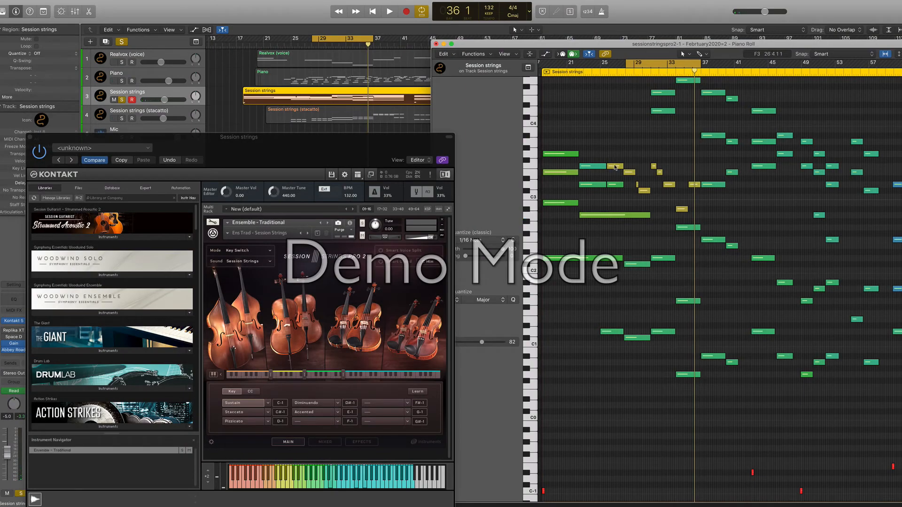
- Audition the yellow melody notes one after another between bars 25 and 34 in the piano roll
left_click(619, 167)
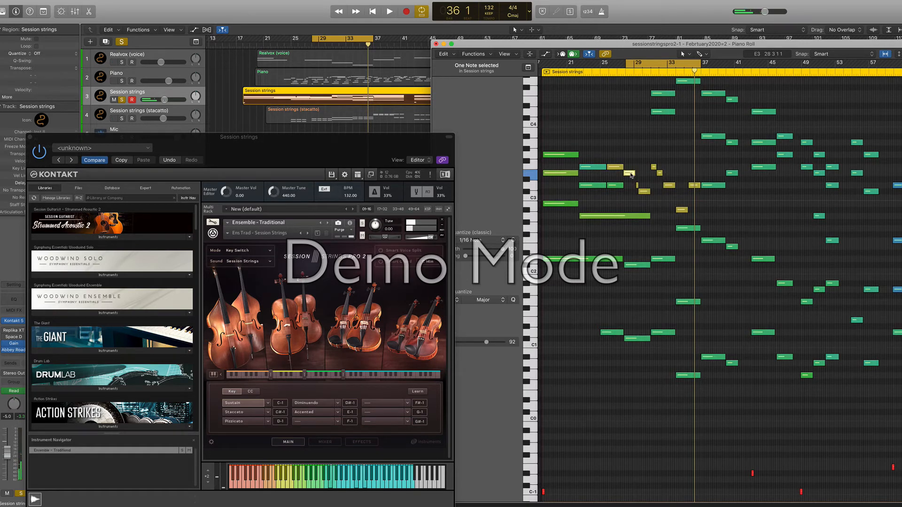
left_click(646, 192)
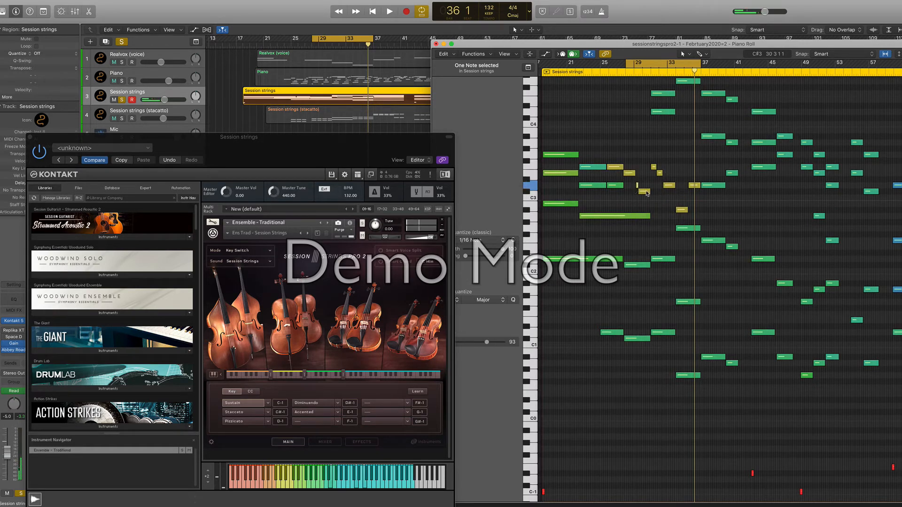
left_click(654, 169)
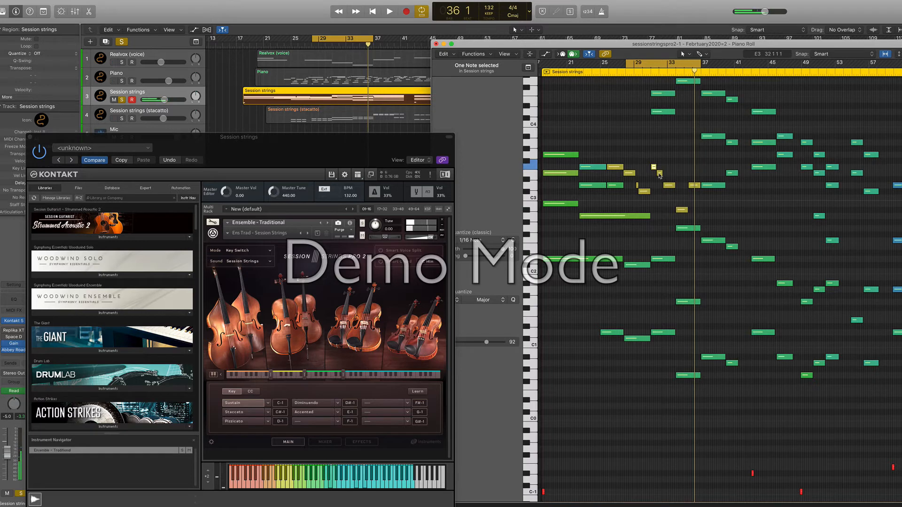
left_click(669, 186)
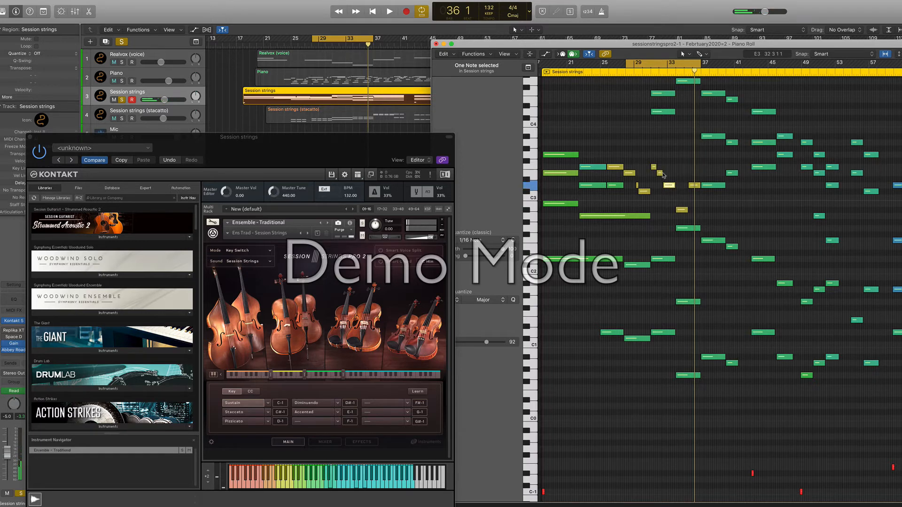
- Play the Session strings part from about bar 28 with the cycle extended to about bar 40, ending with the cycle off and playback stopped
left_click_drag(627, 63, 609, 66)
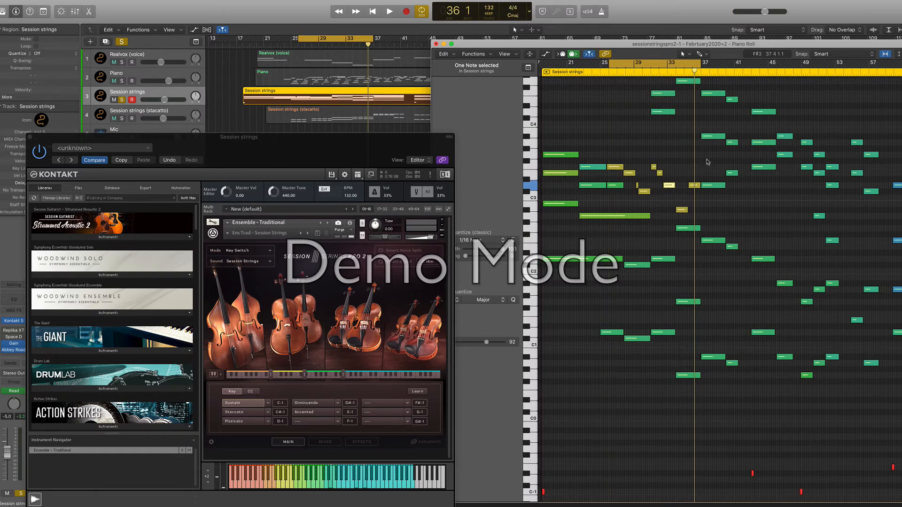
scroll(708, 162, "up", 1)
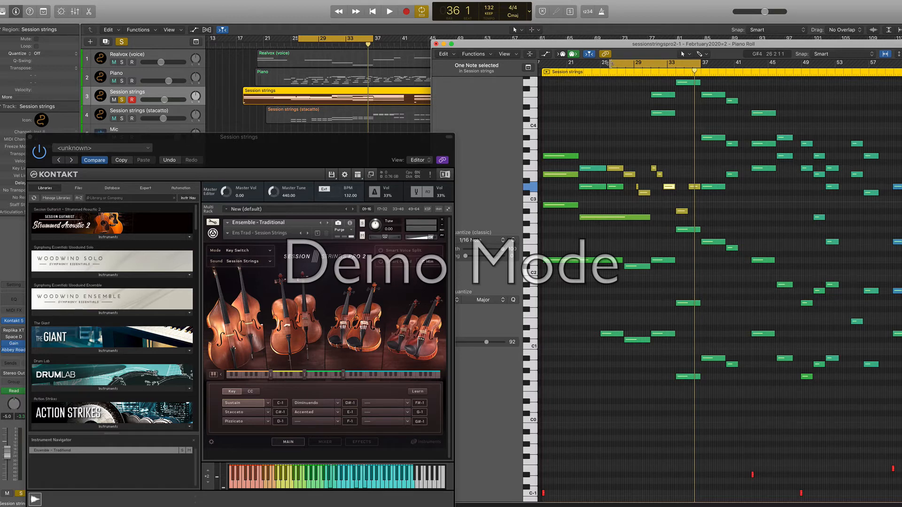
left_click_drag(611, 63, 624, 64)
key("space")
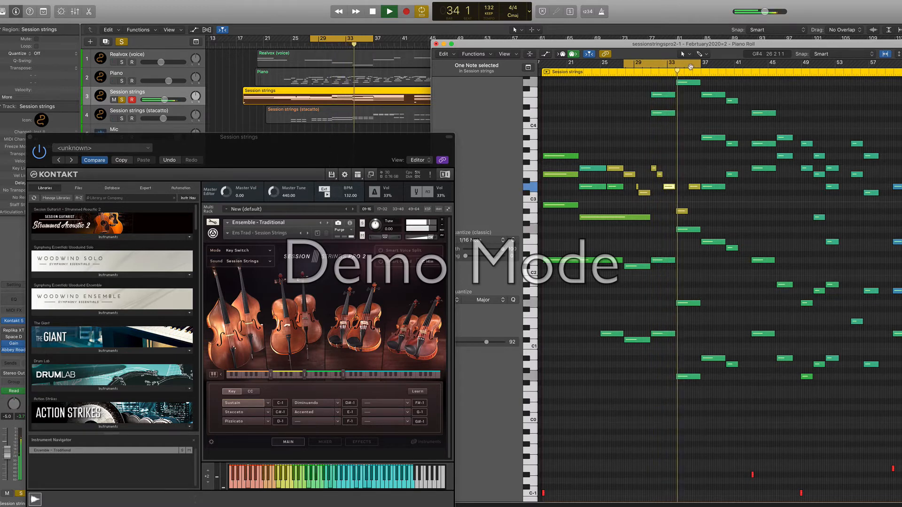
left_click_drag(700, 63, 726, 63)
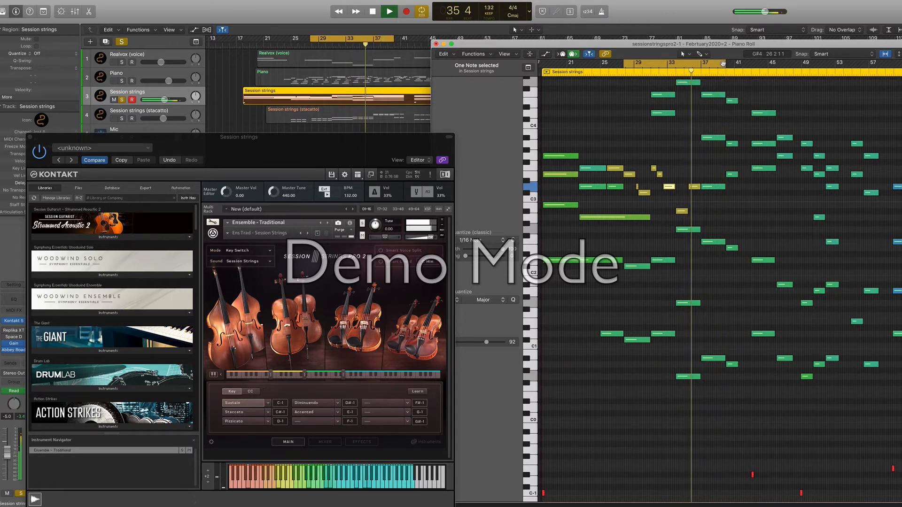
left_click(684, 66)
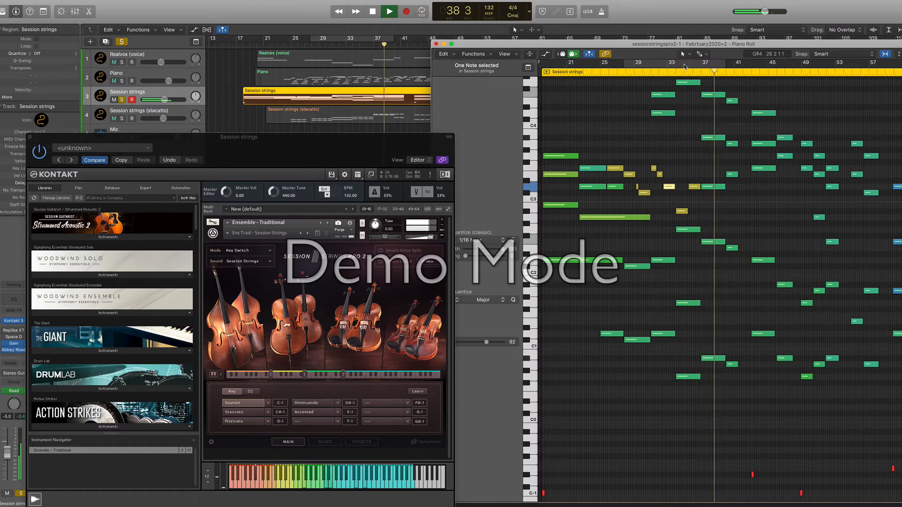
key("space")
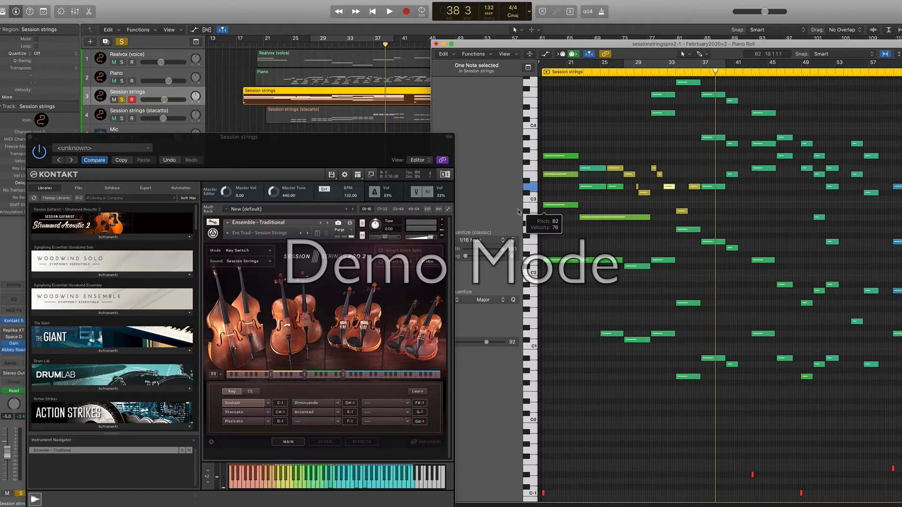
- Select the Session strings (stacatto) track and play it with the cycle range set from bar 25 to about bar 36
scroll(726, 207, "up", 3)
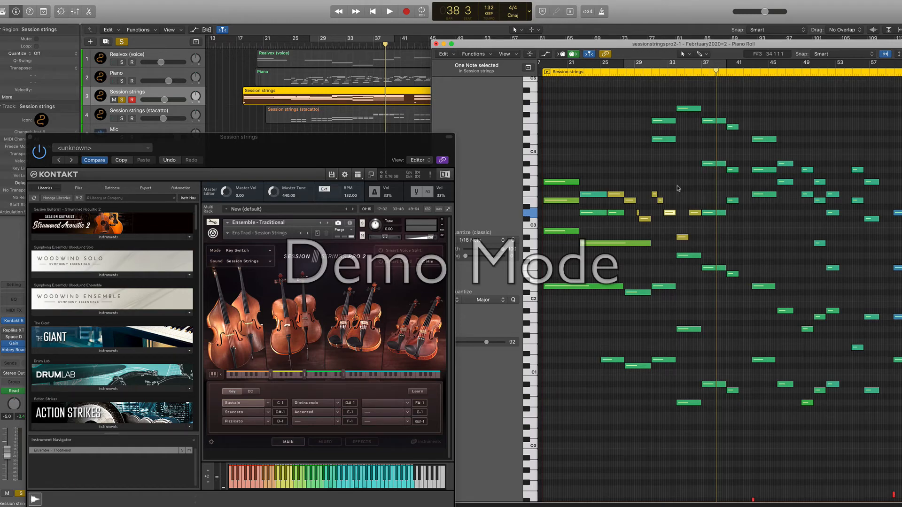
left_click_drag(322, 138, 343, 152)
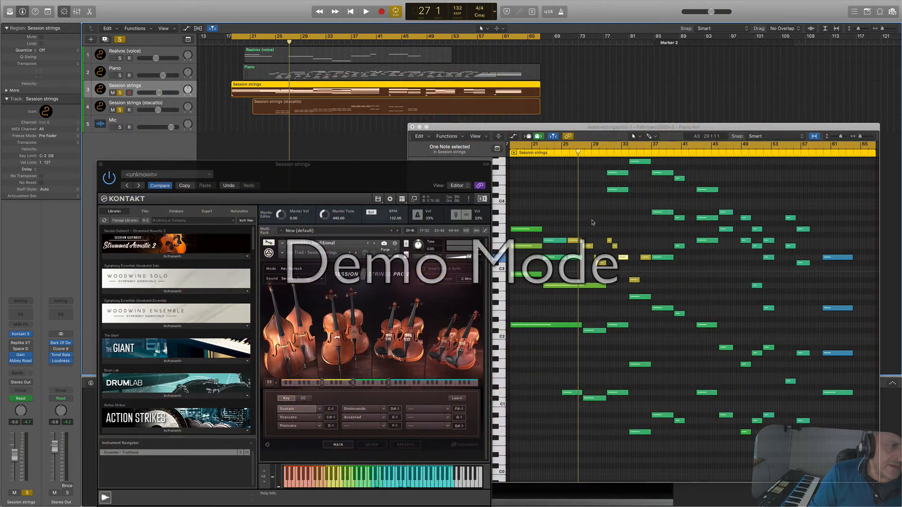
left_click(145, 106)
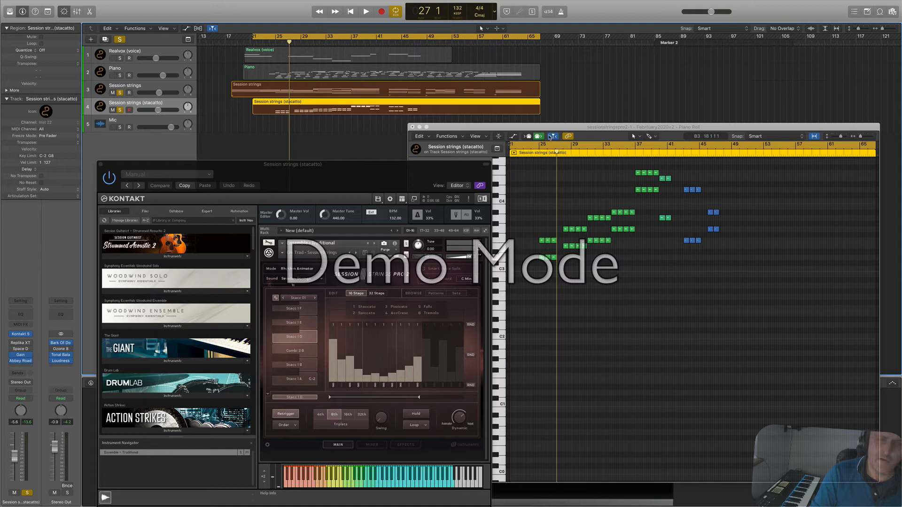
left_click_drag(551, 148, 607, 149)
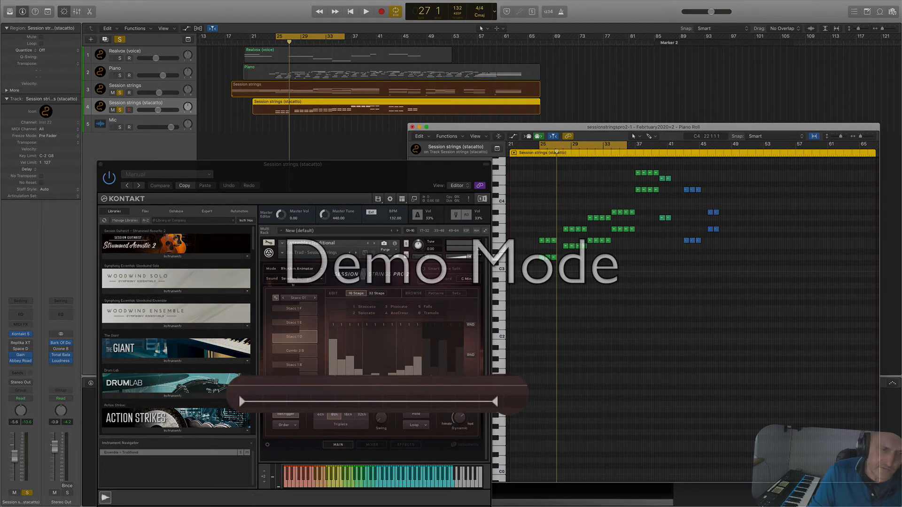
key("space")
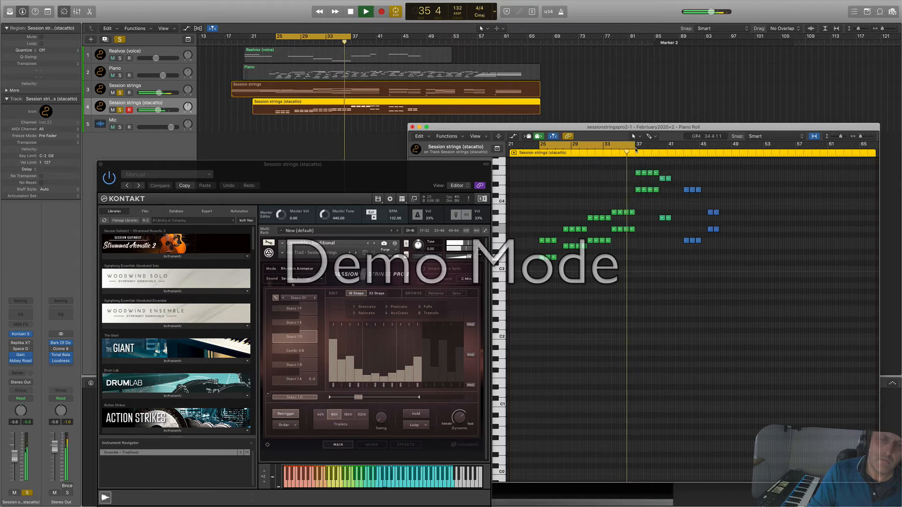
key("space")
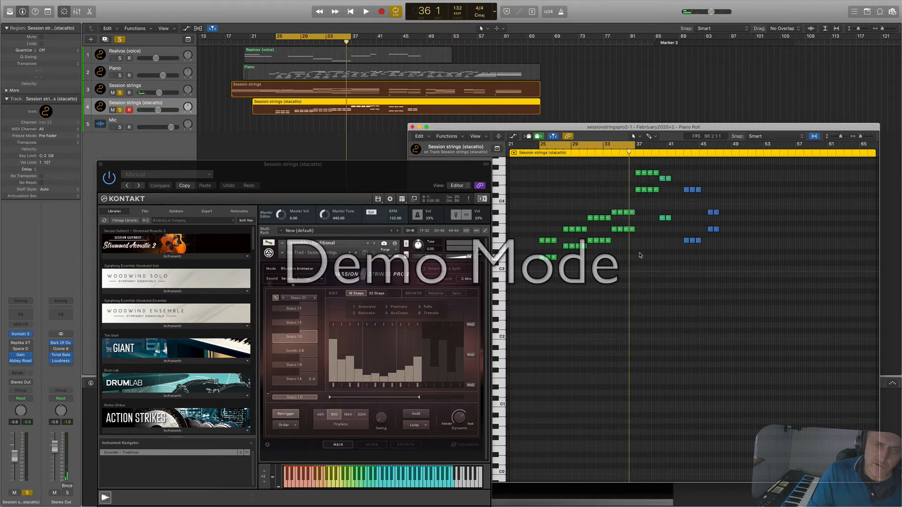
- Replace the repeated staccato notes from bar 34 with two sustained notes reaching to about bar 37
scroll(621, 250, "up", 8)
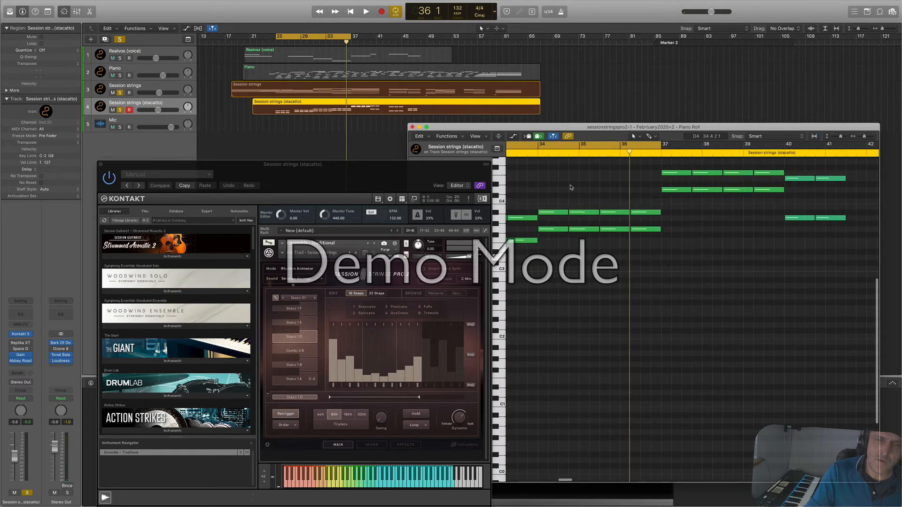
left_click_drag(547, 192, 645, 241)
left_click(579, 208)
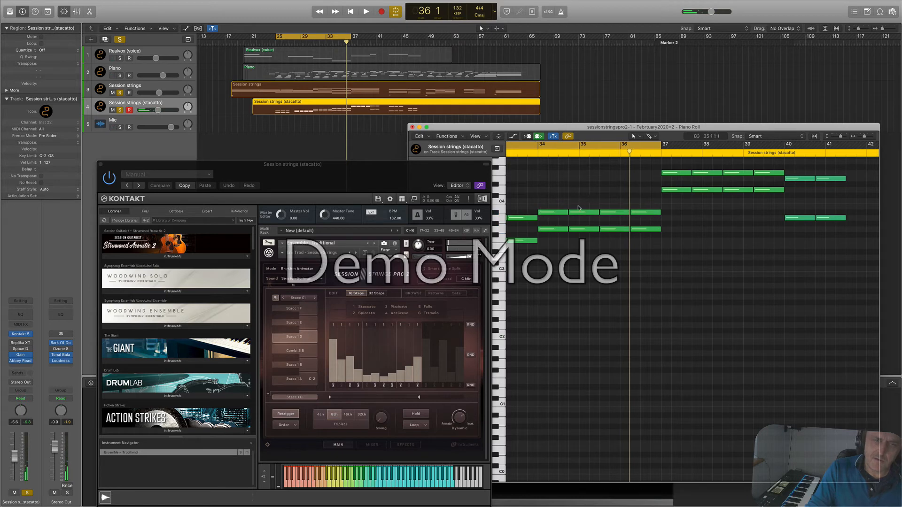
left_click_drag(588, 196, 654, 248)
key("Delete")
left_click_drag(561, 204, 658, 235)
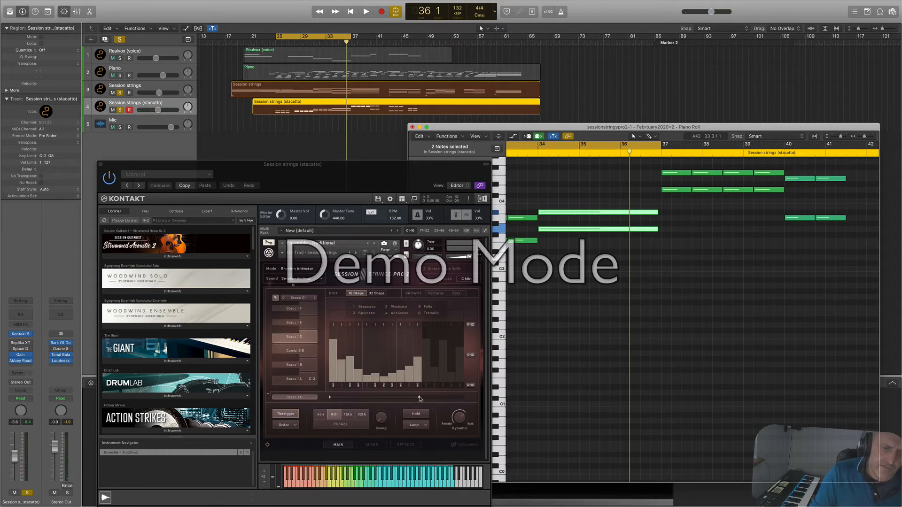
- Shorten the Rhythm Animator pattern to its first three steps and audition it in a cycle from bar 34 to about bar 37
left_click(419, 399)
left_click_drag(413, 399, 355, 399)
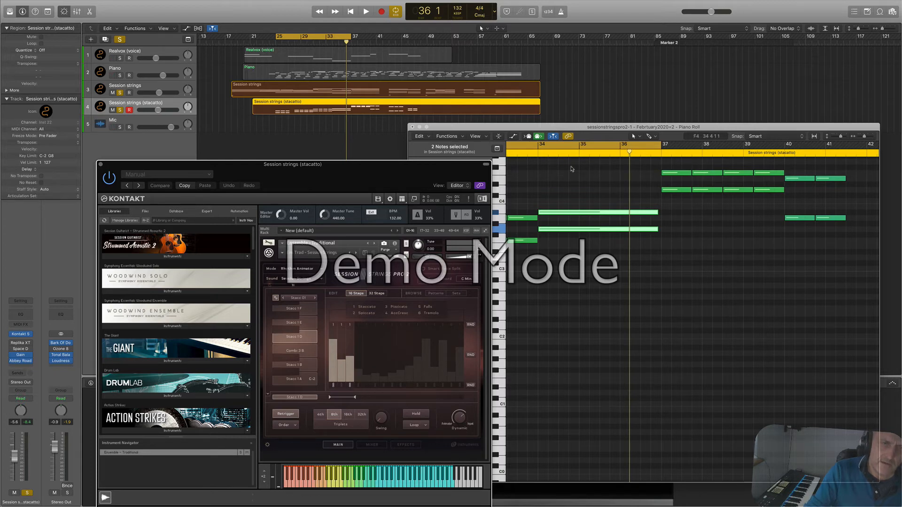
left_click_drag(553, 140, 569, 144)
left_click(553, 149)
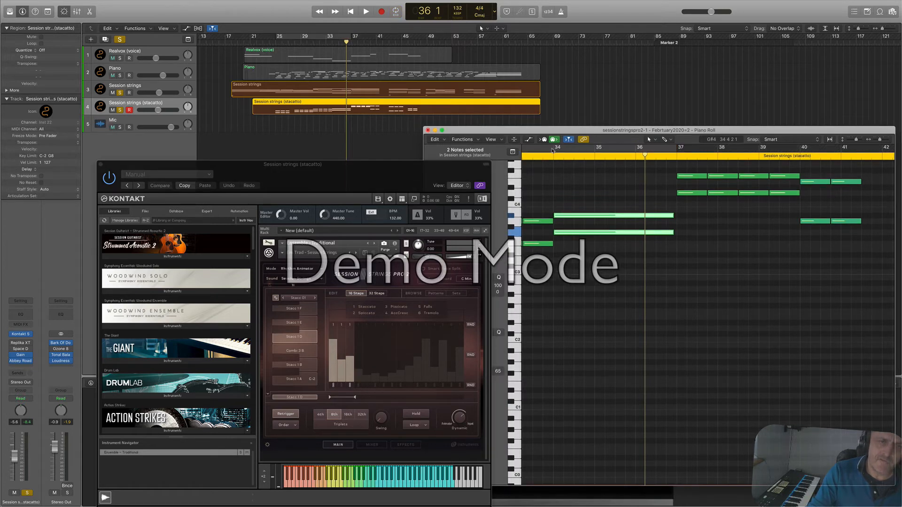
left_click(555, 149)
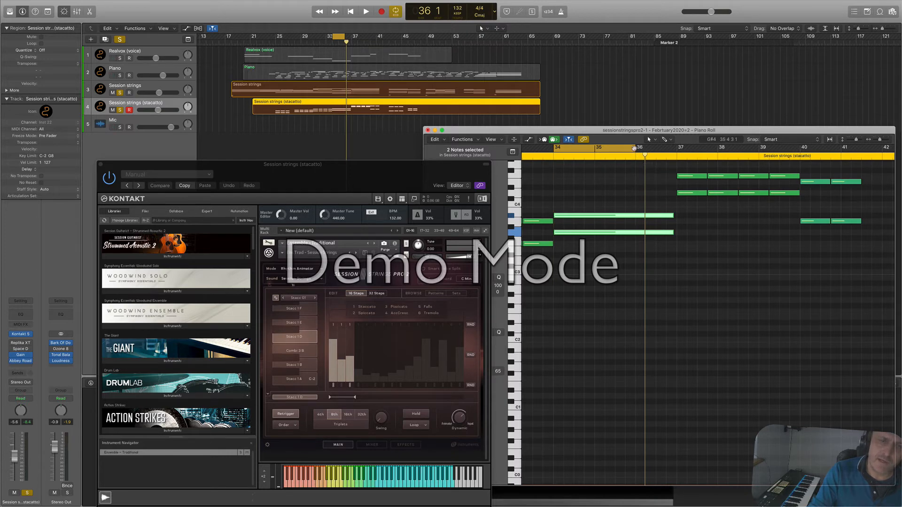
key("space")
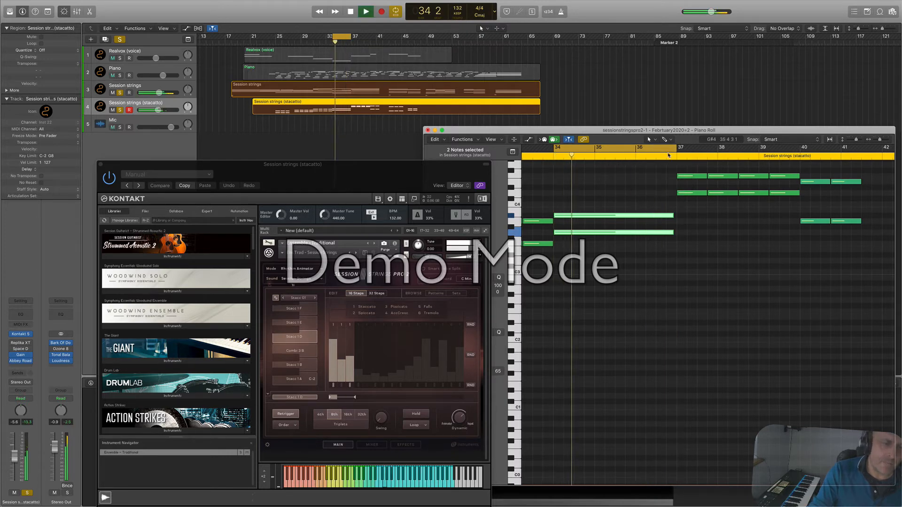
key("space")
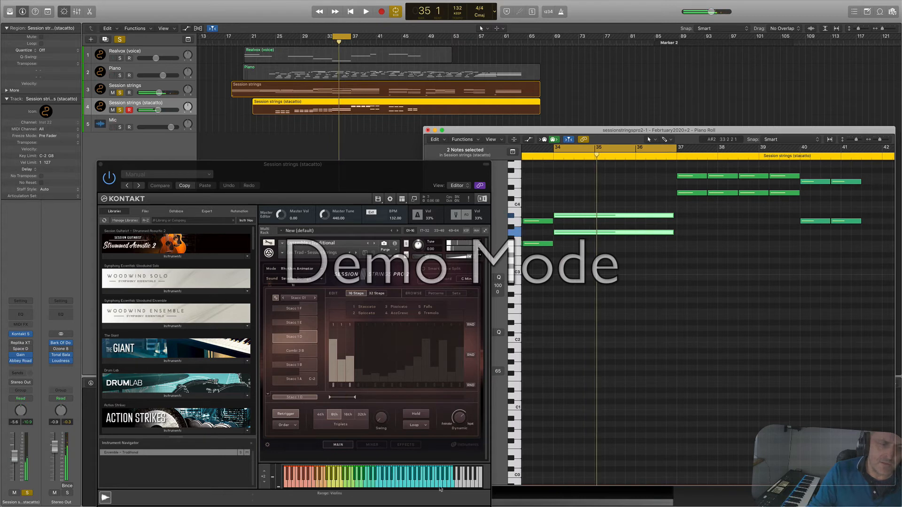
- Set the Rhythm Animator's step length to 4th during playback and return the stopped playhead to bar 34 with the cycle off
key("space")
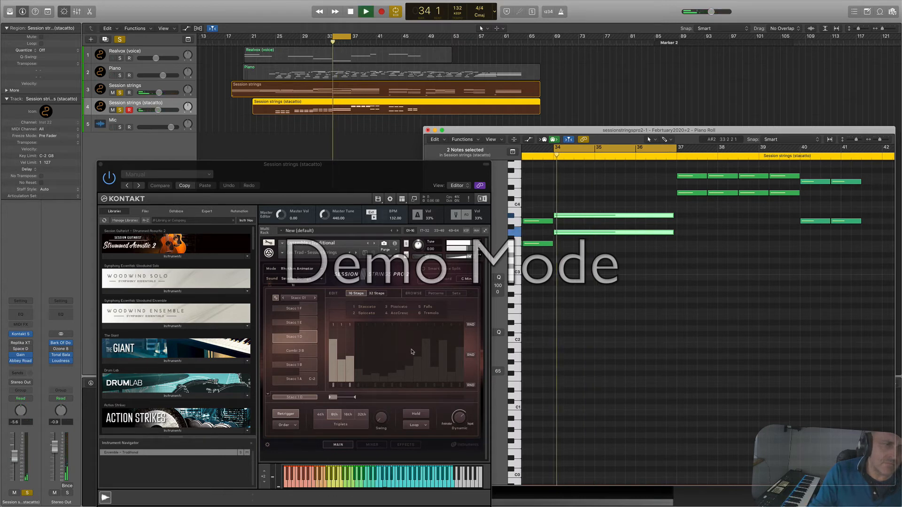
left_click(320, 415)
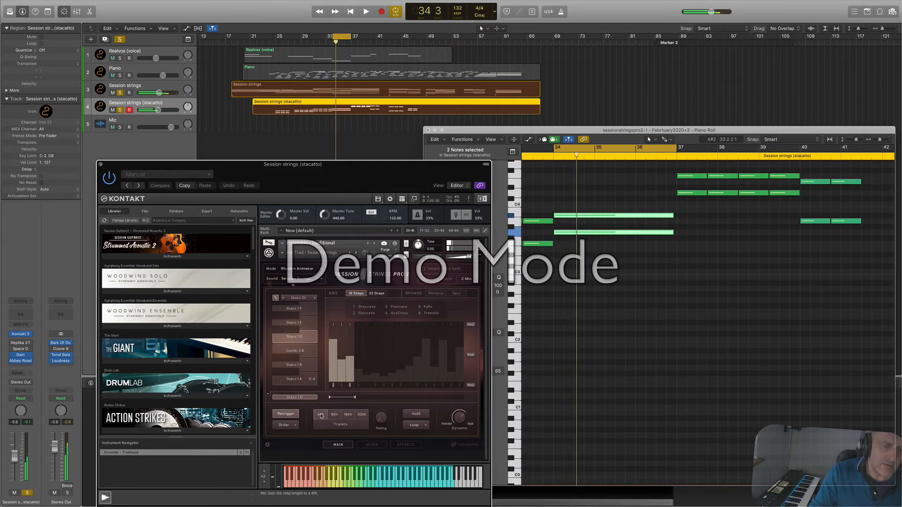
left_click(639, 150)
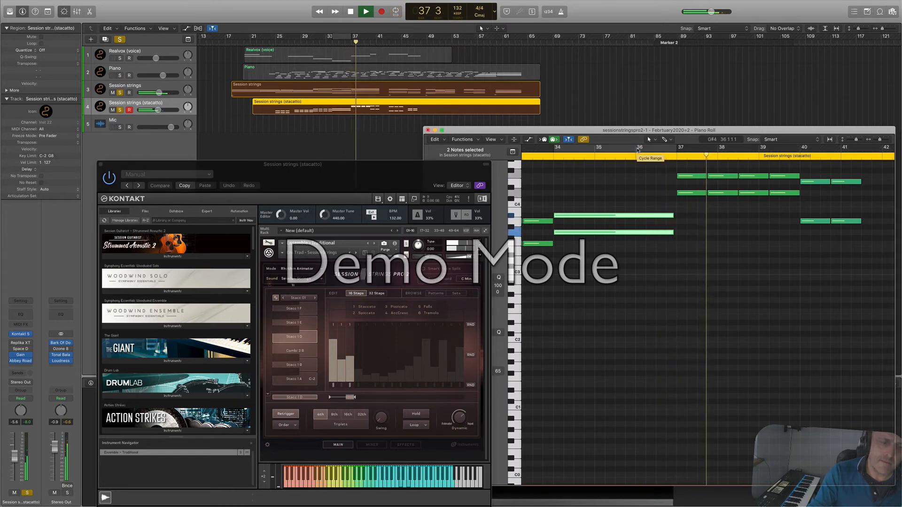
key("space")
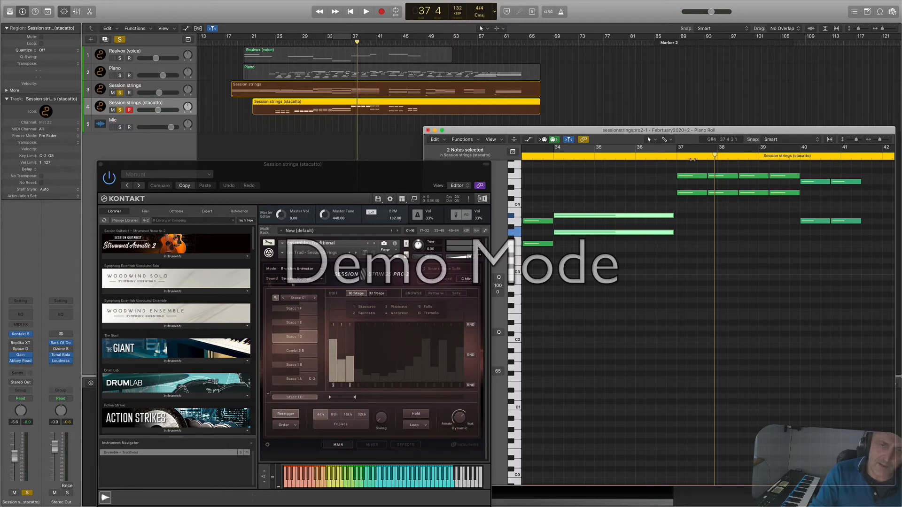
left_click_drag(715, 156, 554, 171)
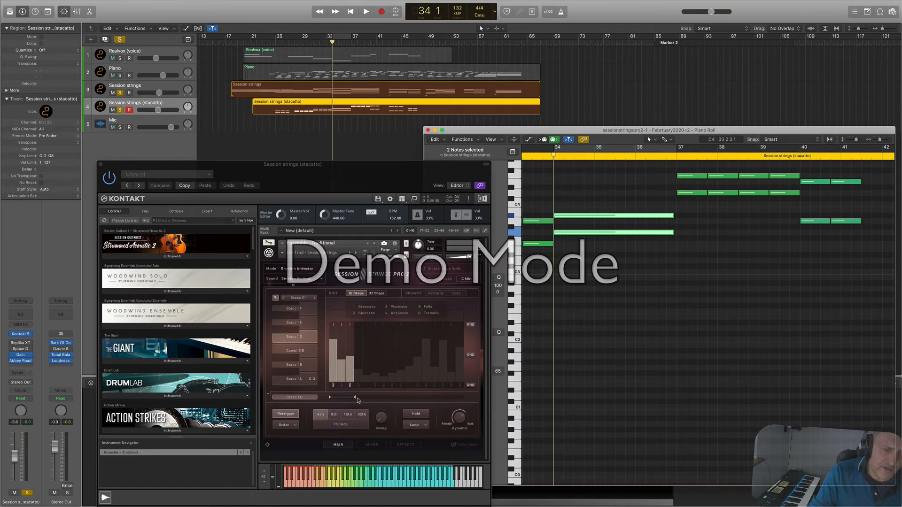
- Extend the Rhythm Animator pattern to its first twelve steps, slightly raise one of the later steps, and audition it from bar 34
left_click_drag(356, 400, 428, 401)
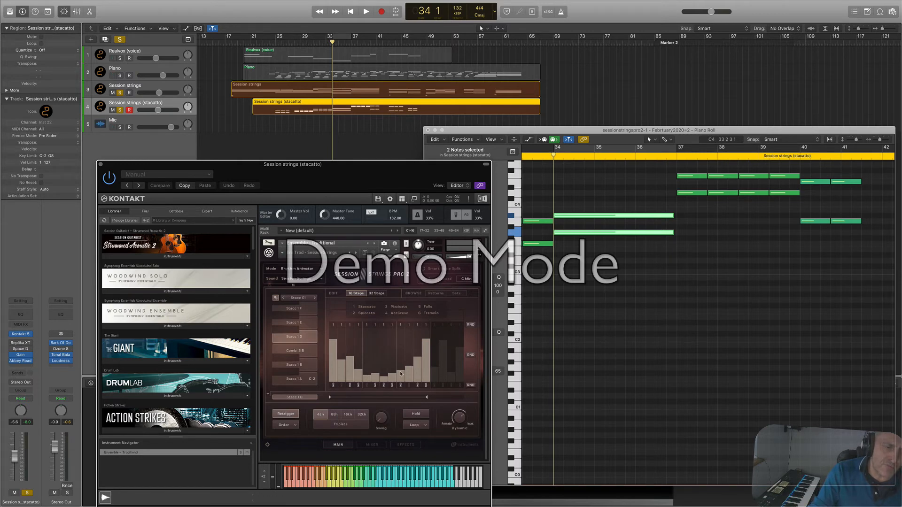
left_click_drag(407, 368, 408, 359)
key("space")
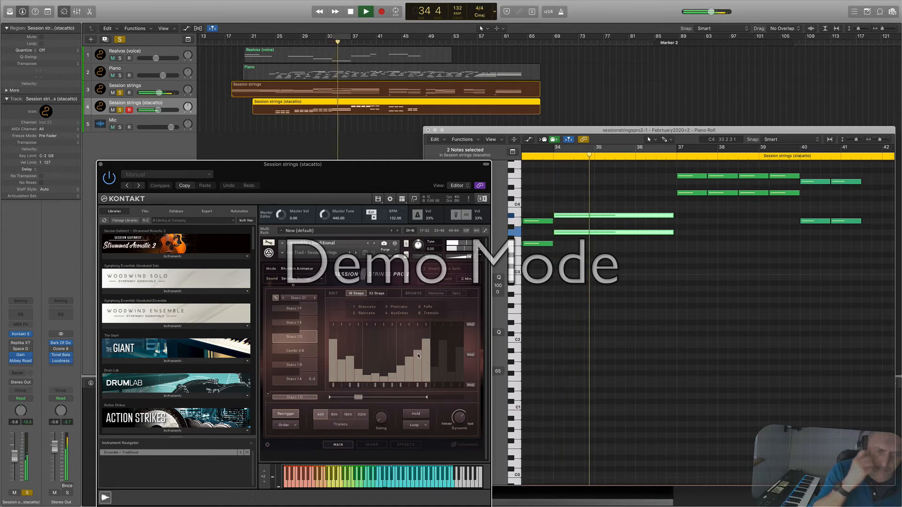
key("space")
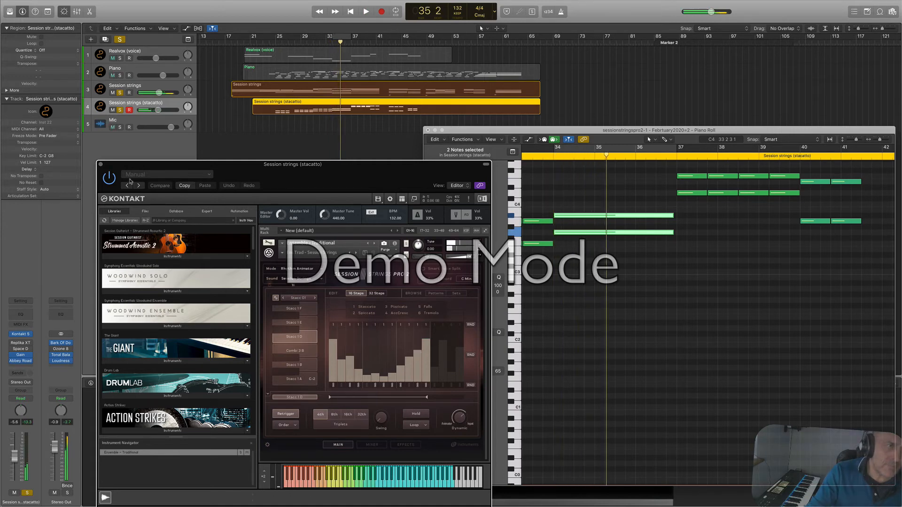
- Take the Session strings track out of solo and play the staccato track alone from the sustained notes at bar 34 to about bar 37
left_click(120, 93)
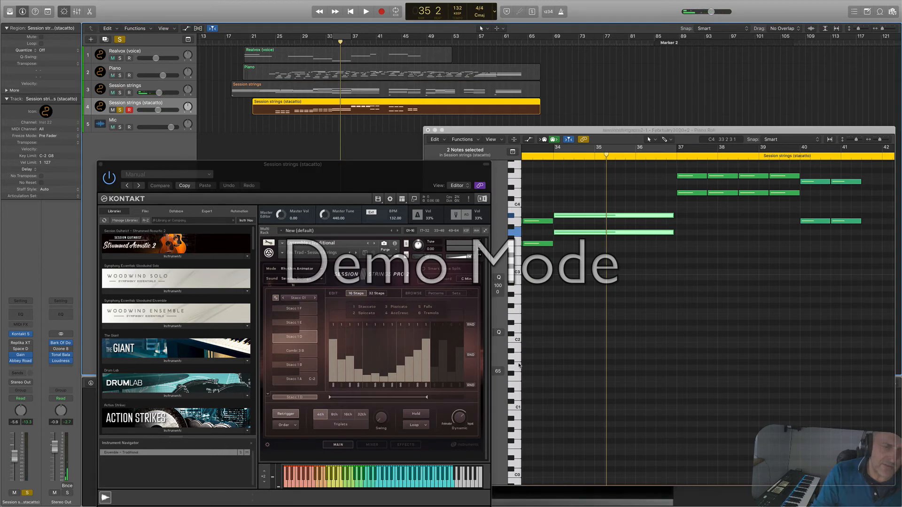
key("space")
scroll(850, 283, "right", 10)
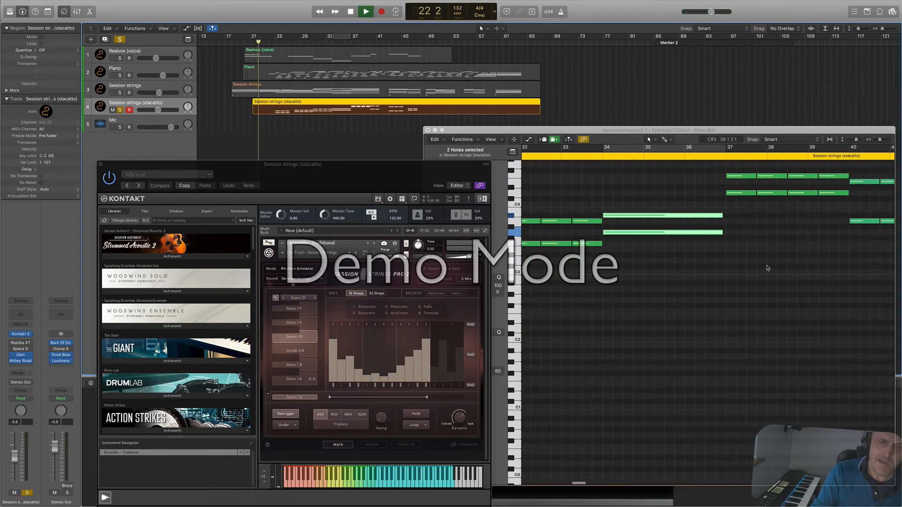
left_click(657, 214)
key("shift+space")
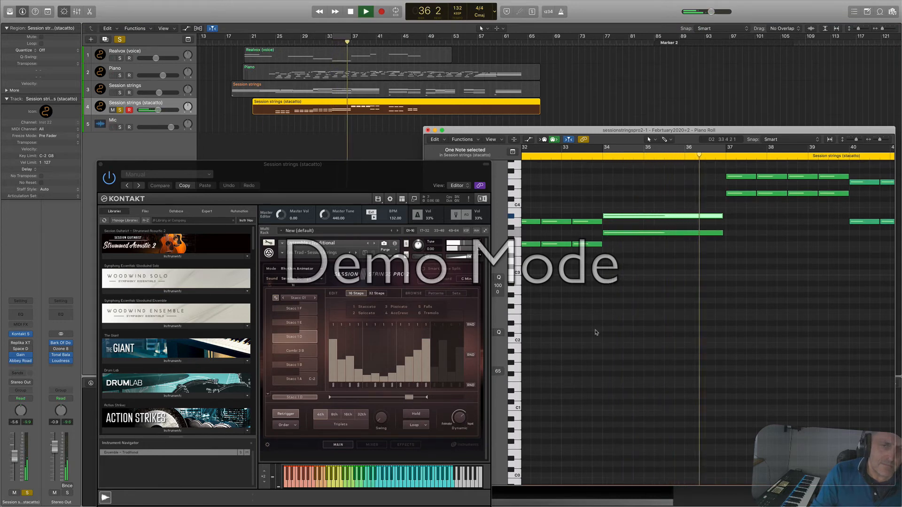
key("space")
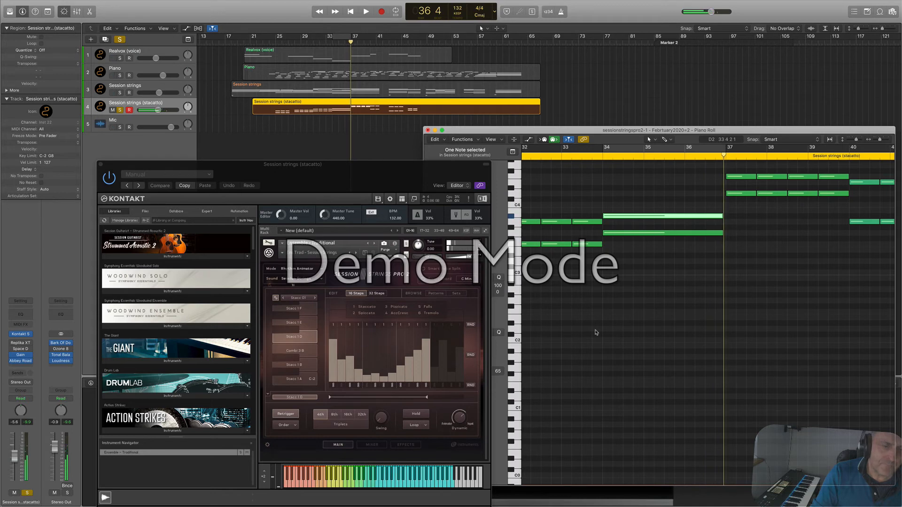
- Set the Rhythm Animator's step length to 8th and audition the sustained notes from bar 34
left_click(337, 417)
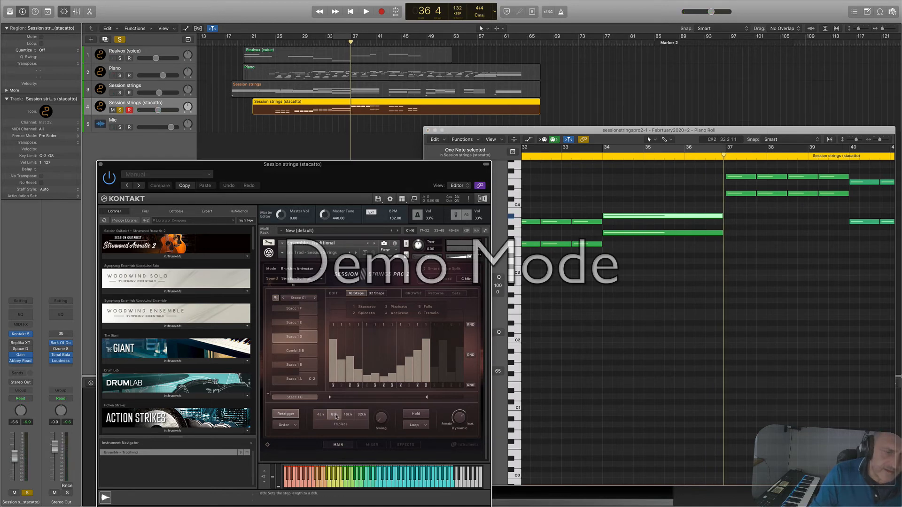
key("space")
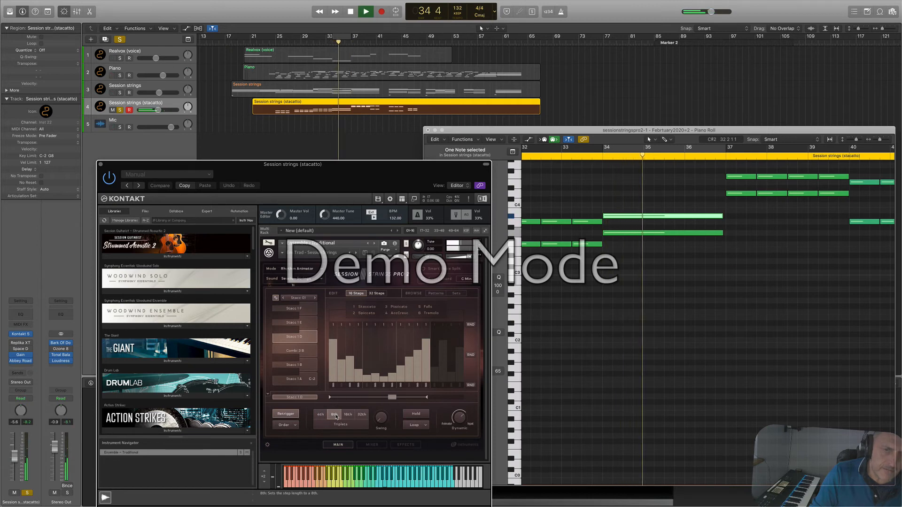
key("space")
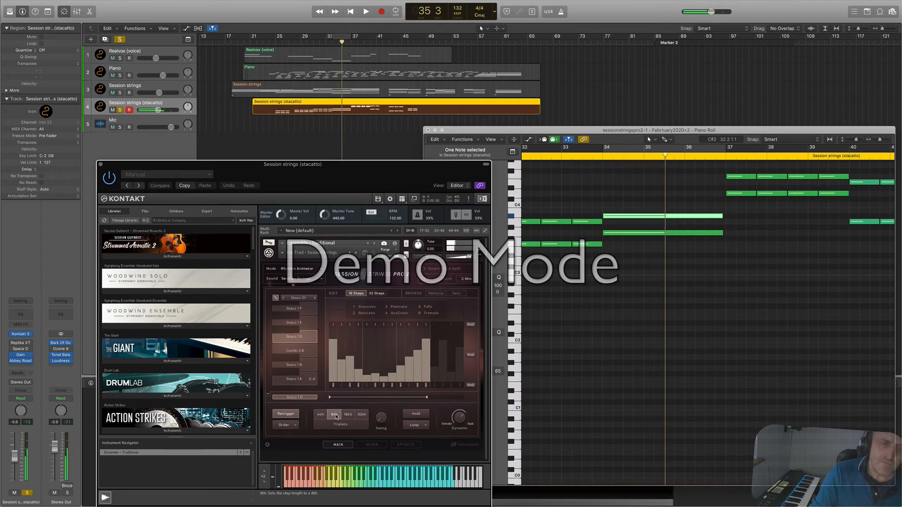
- Compare the Rhythm Animator patterns directly above and below Stacc 1 D, ending back on Stacc 1 D
left_click(294, 324)
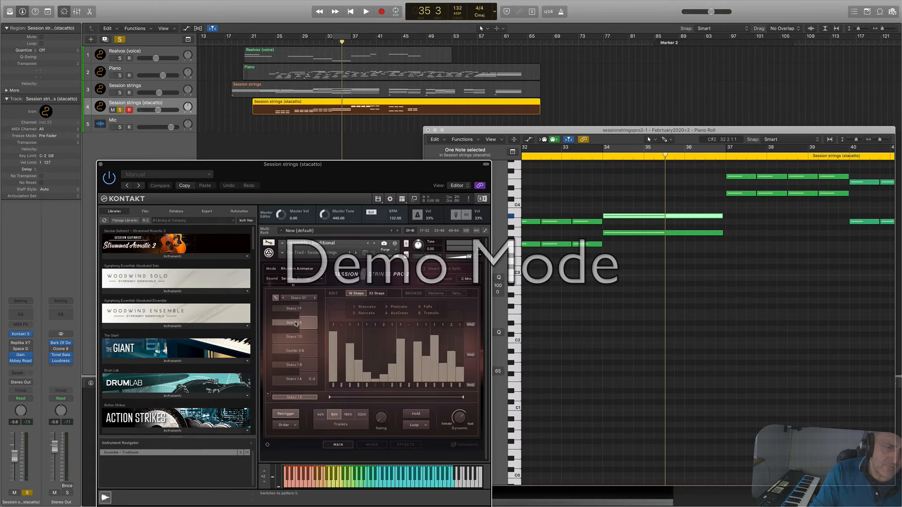
left_click(293, 337)
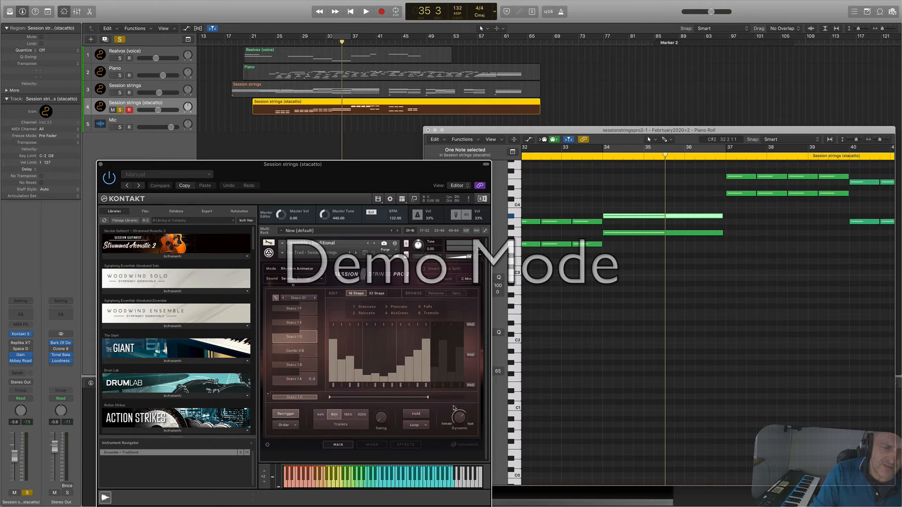
left_click(294, 352)
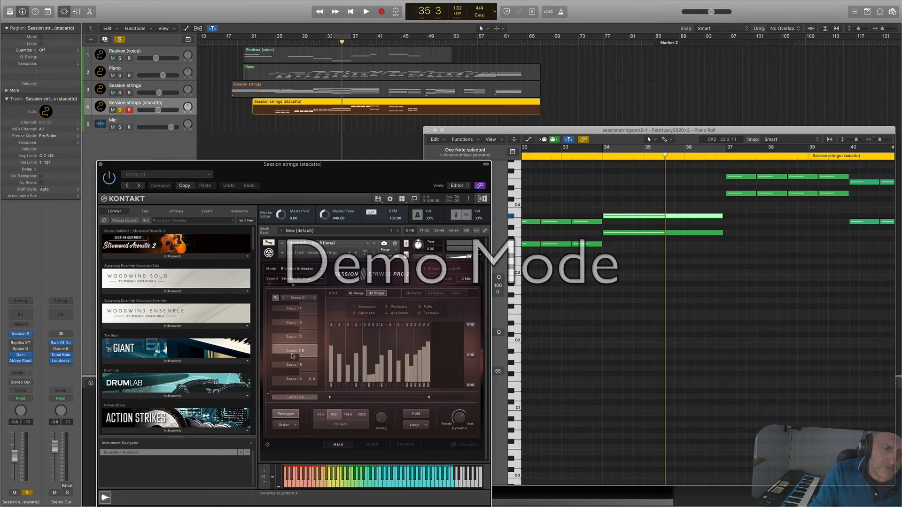
left_click(294, 337)
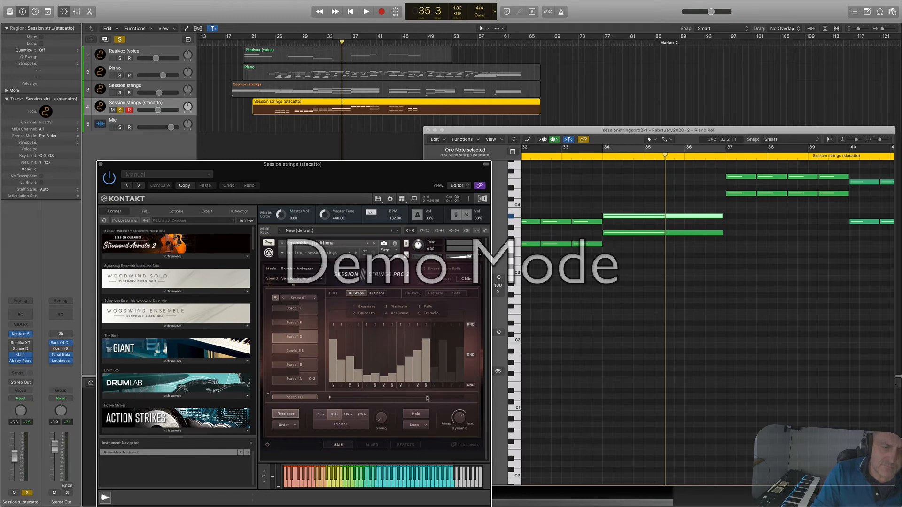
- Shorten the pattern to its first three steps and audition it with a 4th step length in a cycle from bar 33 to about bar 38
left_click_drag(428, 398, 350, 397)
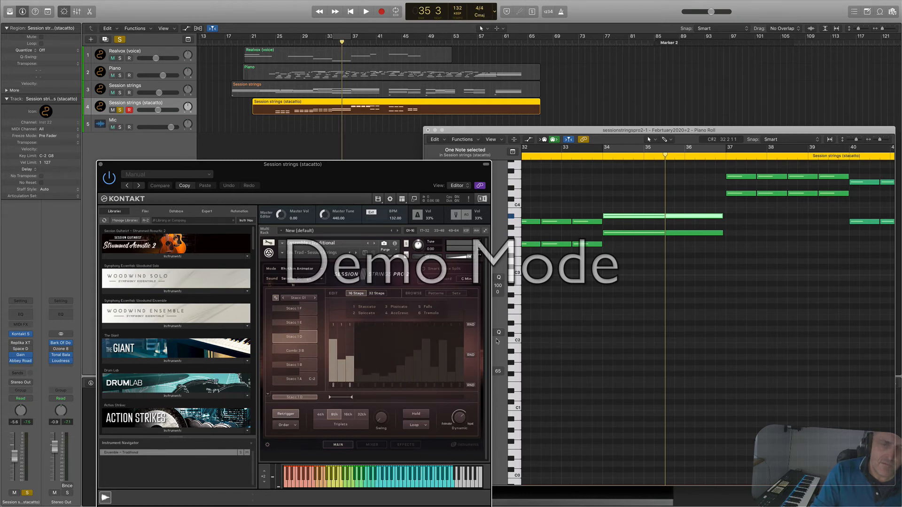
left_click_drag(575, 148, 781, 151)
key("space")
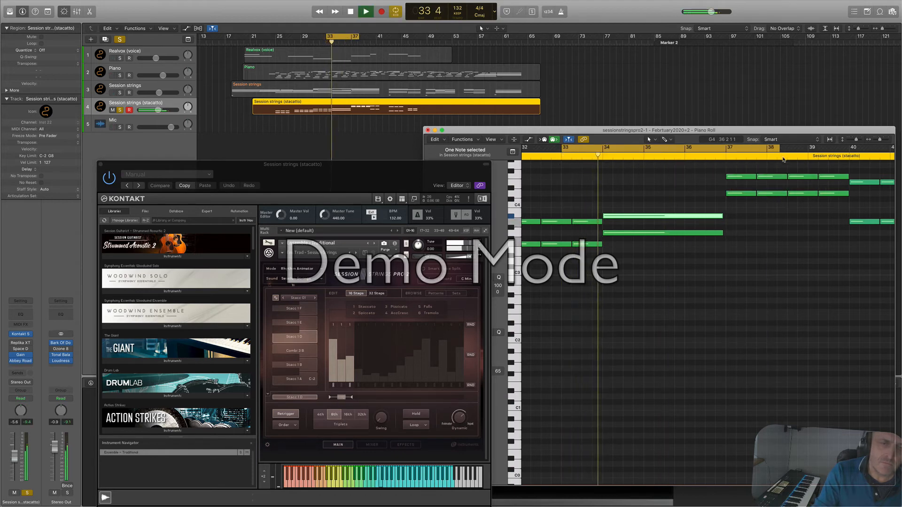
left_click(321, 416)
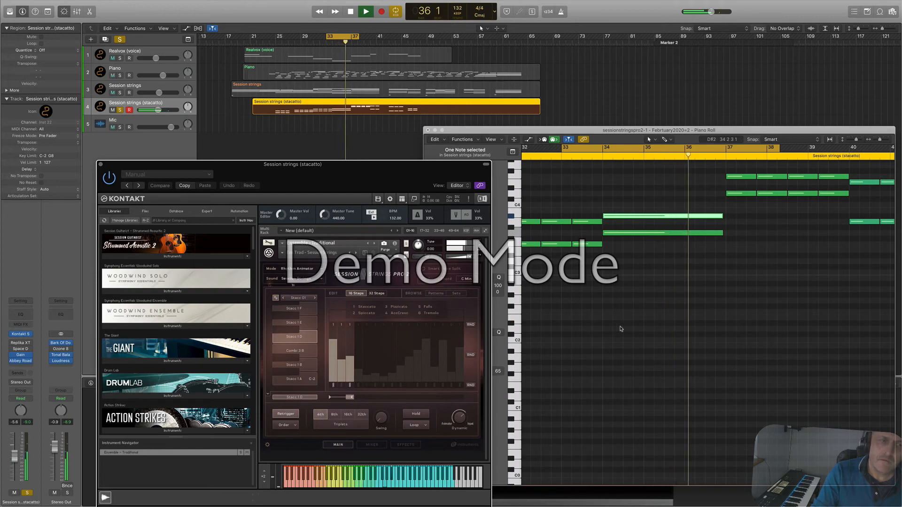
key("space")
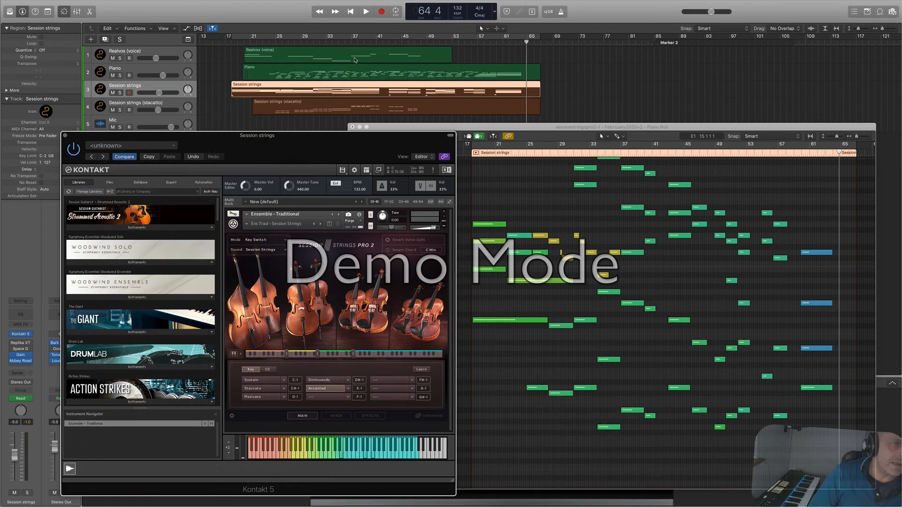
- Solo the Realvox (voice) track and play it with the cycle on from bar 20 to about bar 30
left_click(164, 53)
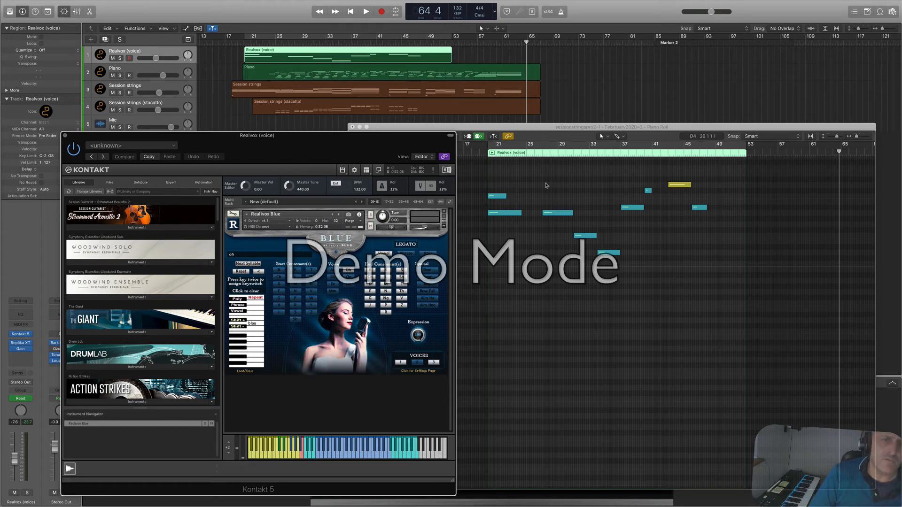
left_click(493, 151)
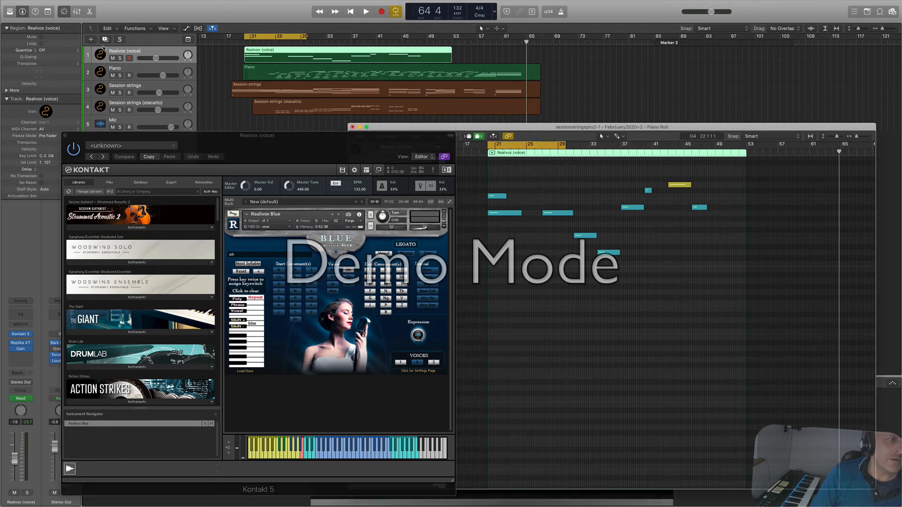
left_click(120, 58)
key("space")
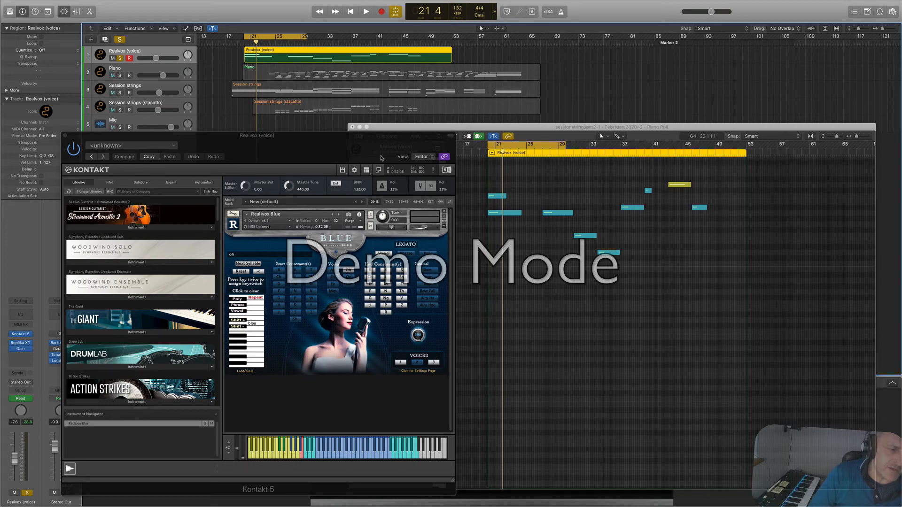
- Solo the Piano track as well and play it with the cycle range set from about bar 23 to bar 70
left_click(147, 71)
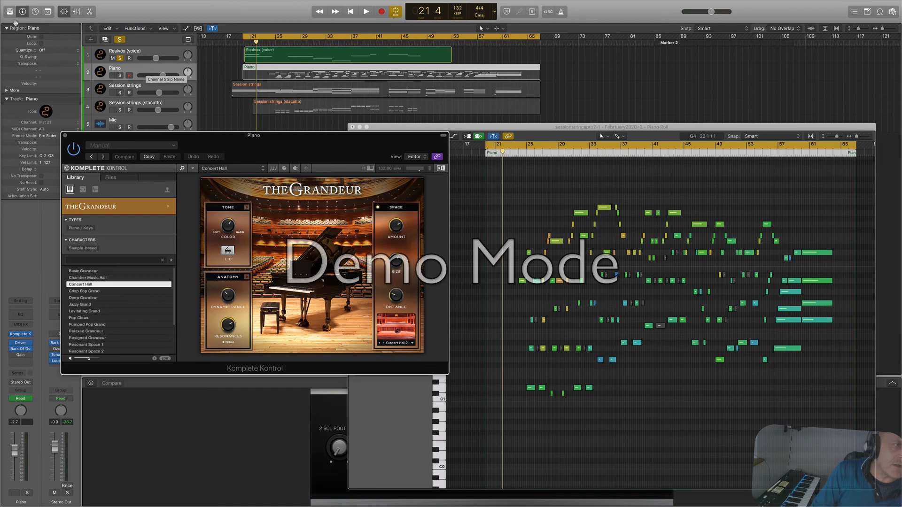
left_click(121, 76)
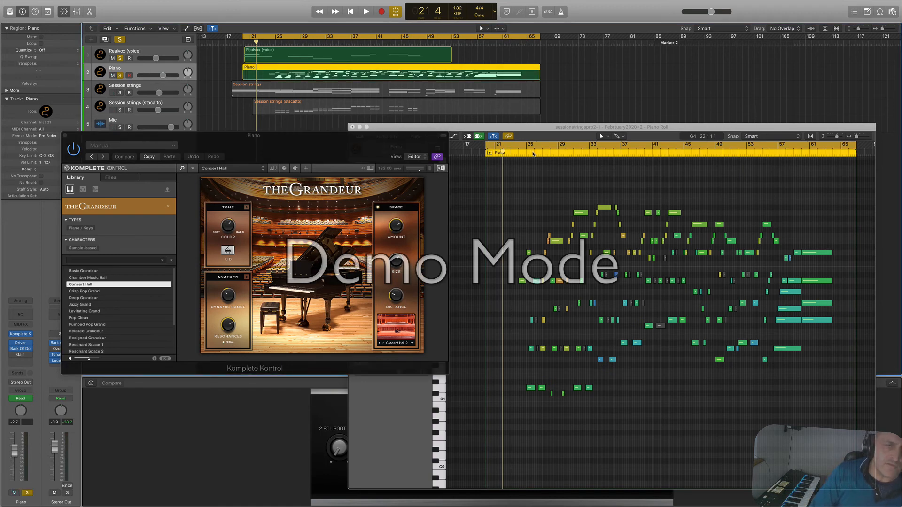
left_click_drag(517, 148, 546, 144)
key("space")
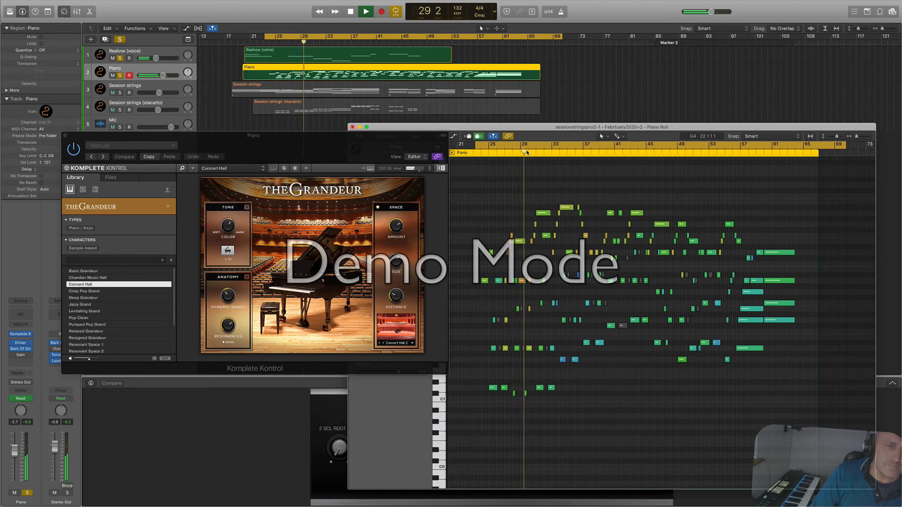
key("space")
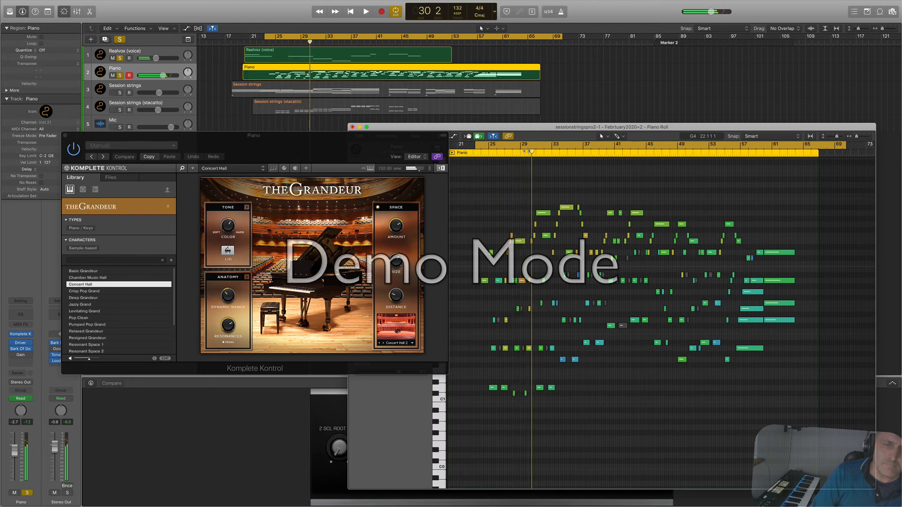
- Reposition the Piano instrument window and the Piano Roll, and clear all track solos
mouse_move(384, 141)
left_mouse_down()
mouse_move(377, 158)
mouse_move(391, 154)
left_mouse_up()
left_click_drag(502, 130, 514, 129)
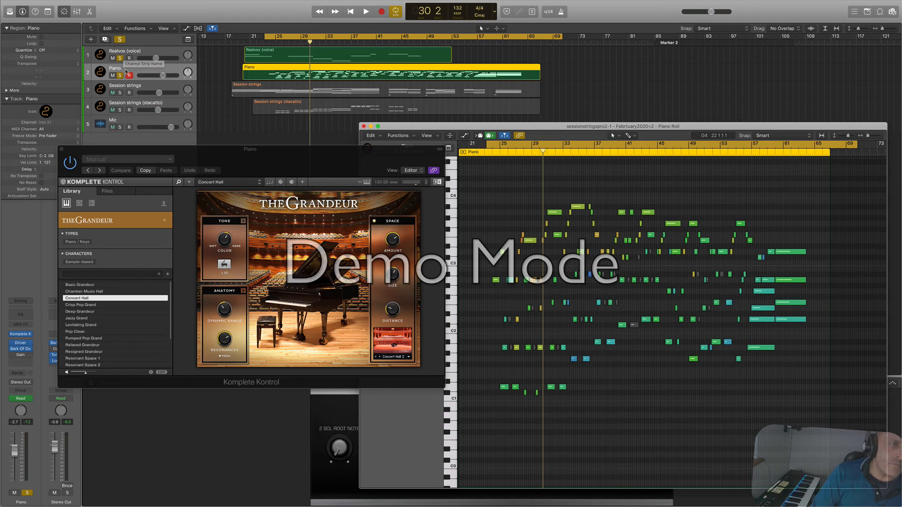
left_click(120, 39)
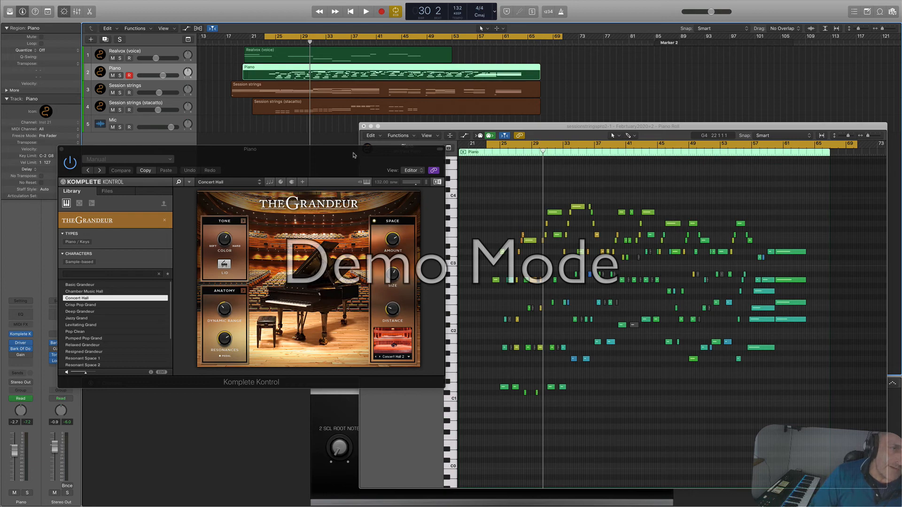
left_click_drag(350, 157, 341, 177)
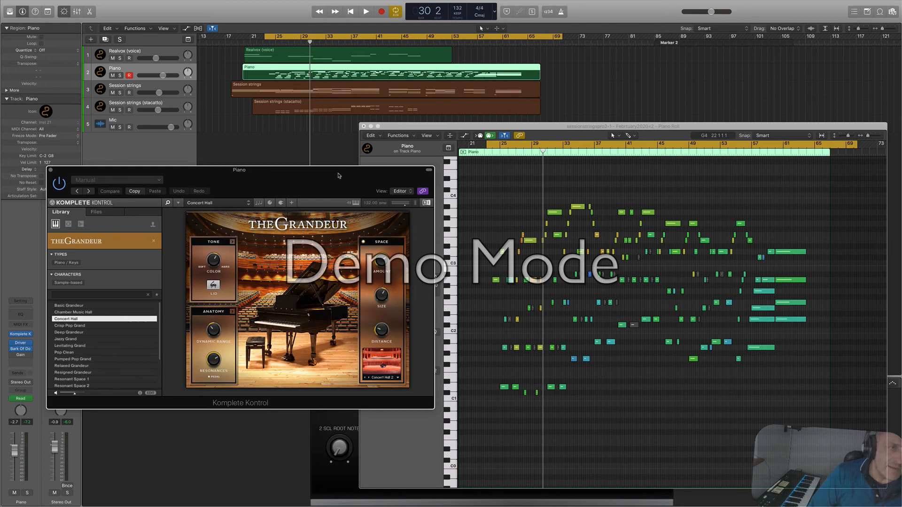
- Play the full arrangement over the Session strings region's length with that track's Kontakt instrument in view, and stop near bar 64
left_click(249, 86)
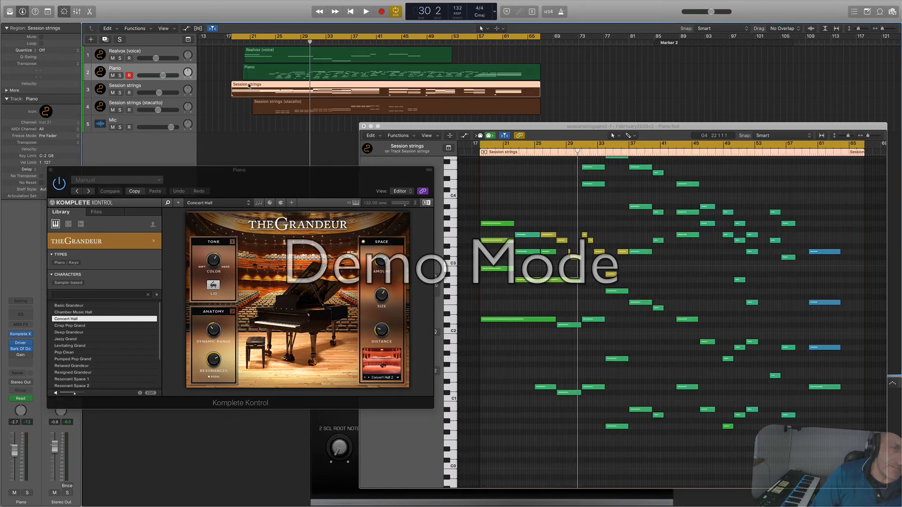
key("space")
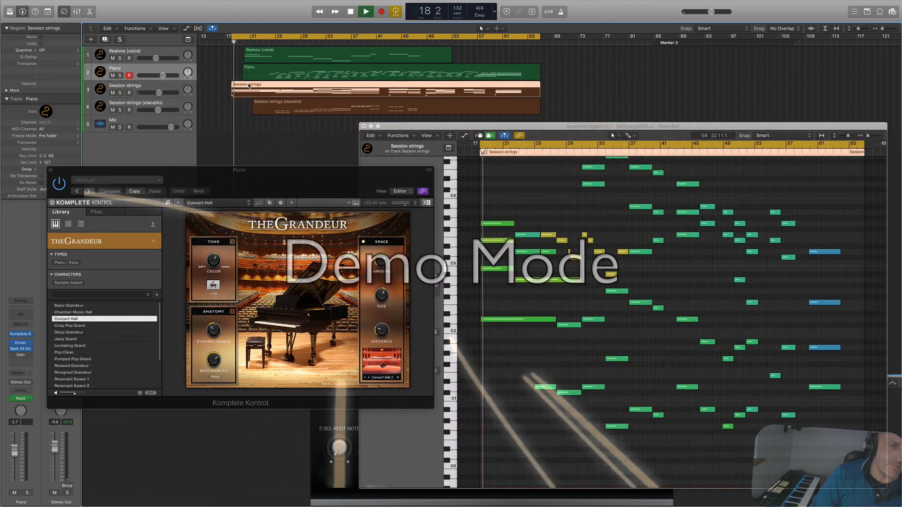
left_click(144, 88)
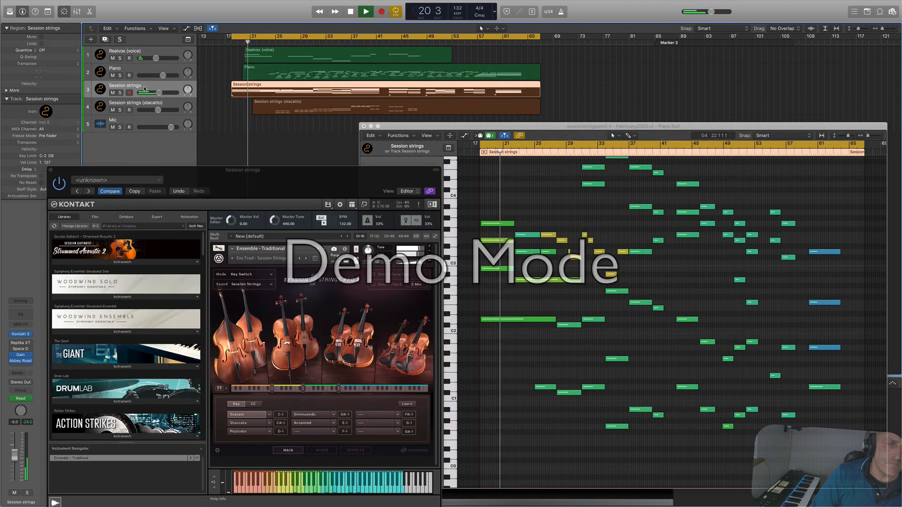
left_click_drag(322, 179, 321, 161)
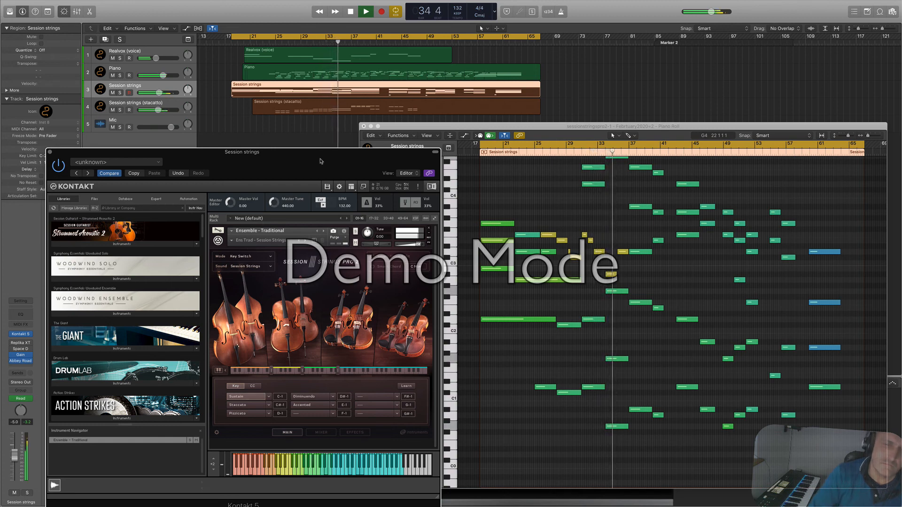
scroll(497, 188, "up", 1)
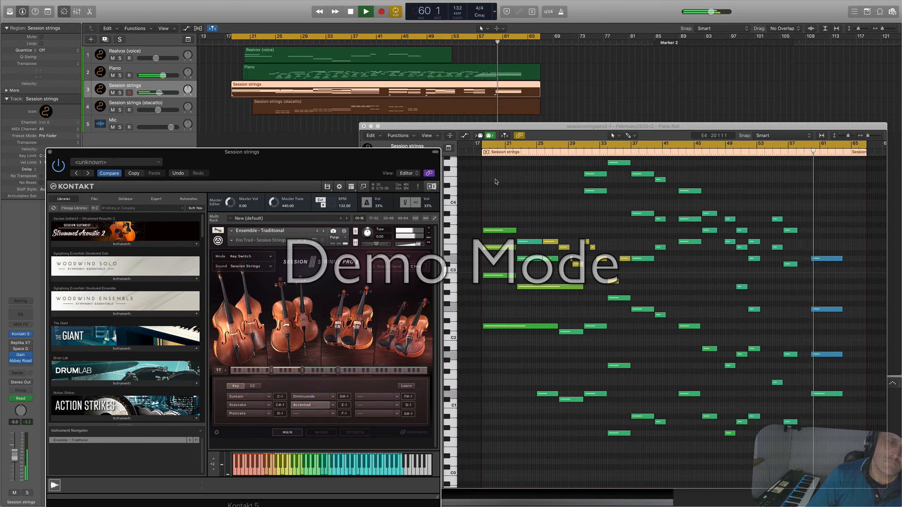
left_click(350, 11)
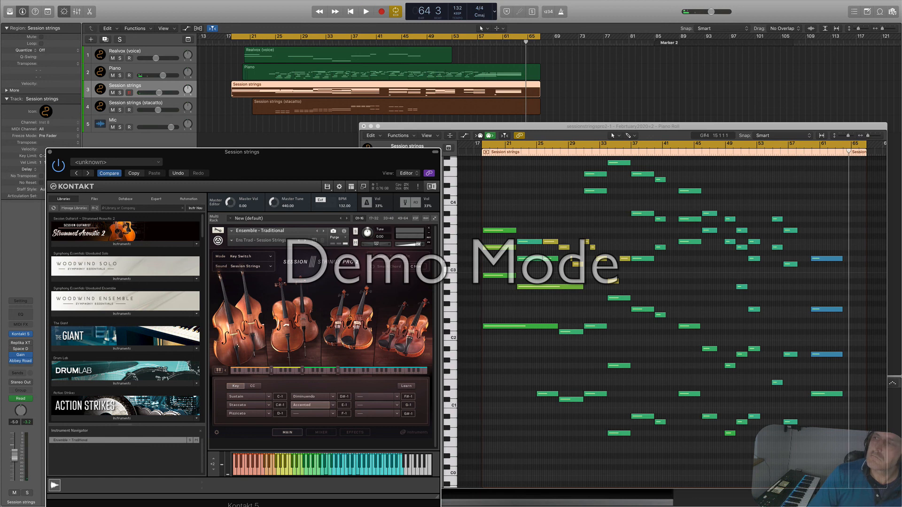